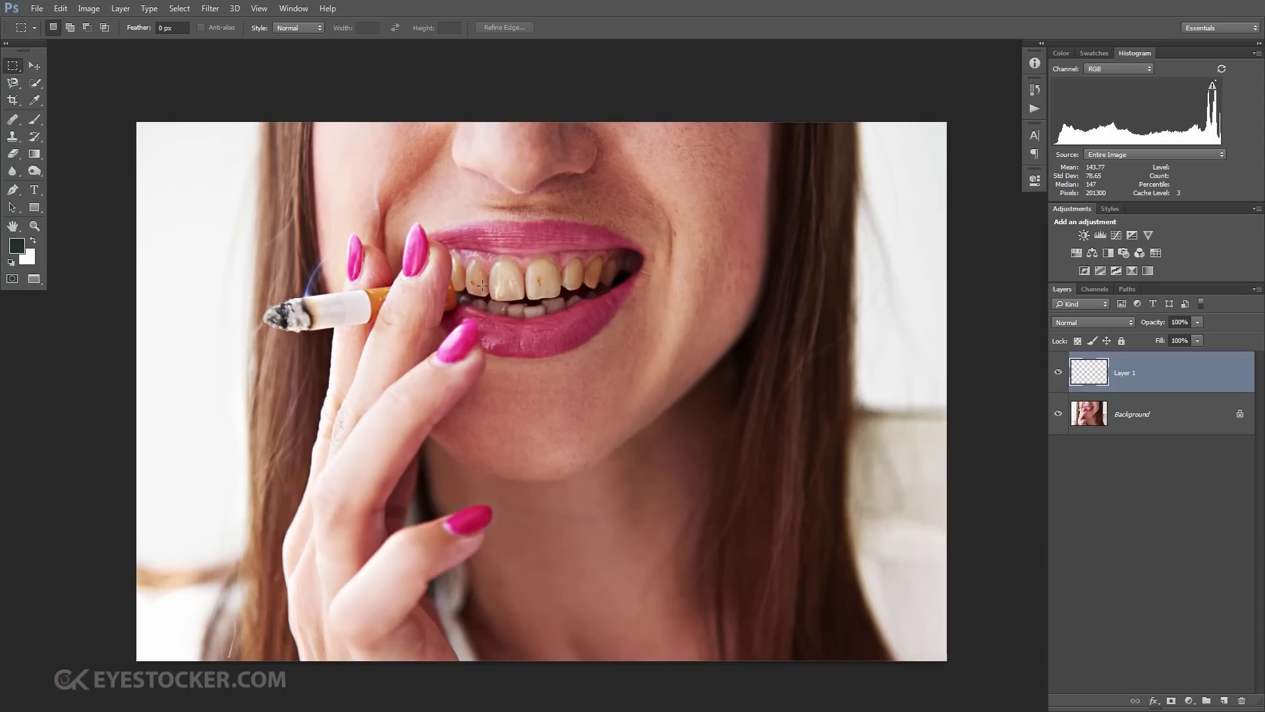
- Set up the Healing Brush to sample from Current & Below for retouching the stained front tooth
{"action": "key", "text": "z"}
{"action": "left_click_drag", "start_coordinate": [517, 277], "coordinate": [603, 284]}
{"action": "key", "text": "m"}
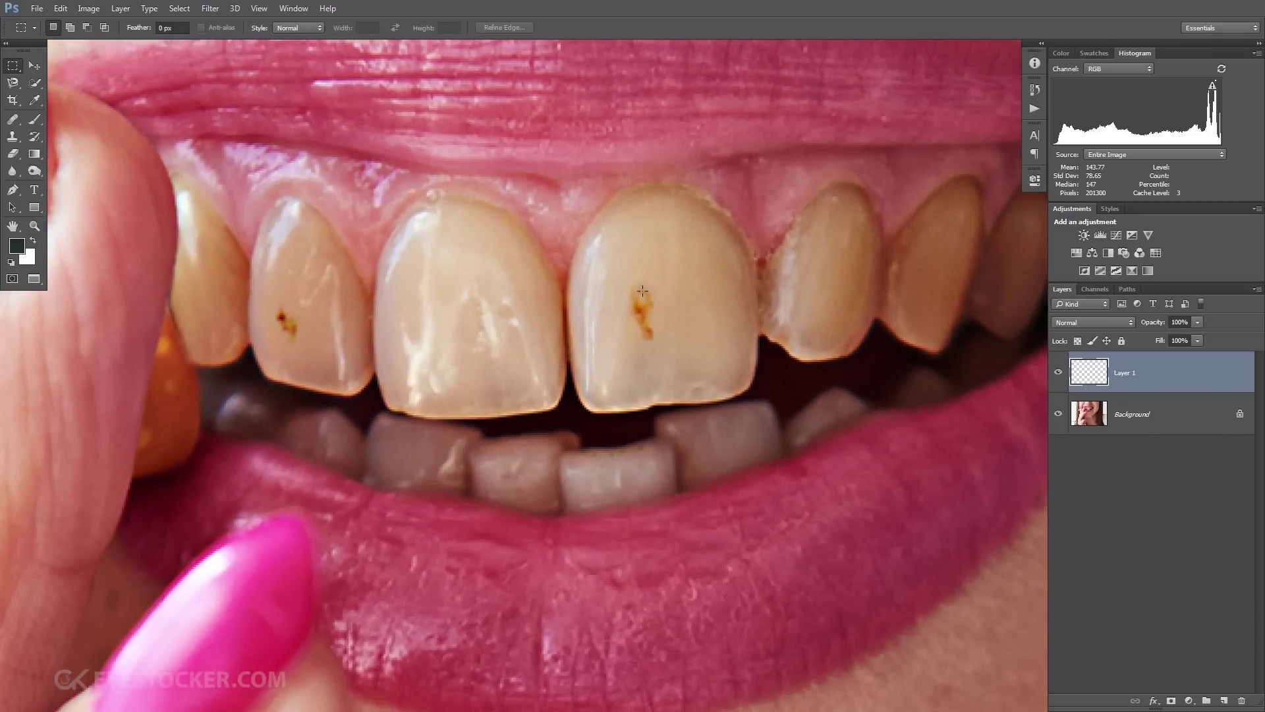
{"action": "key", "text": "z"}
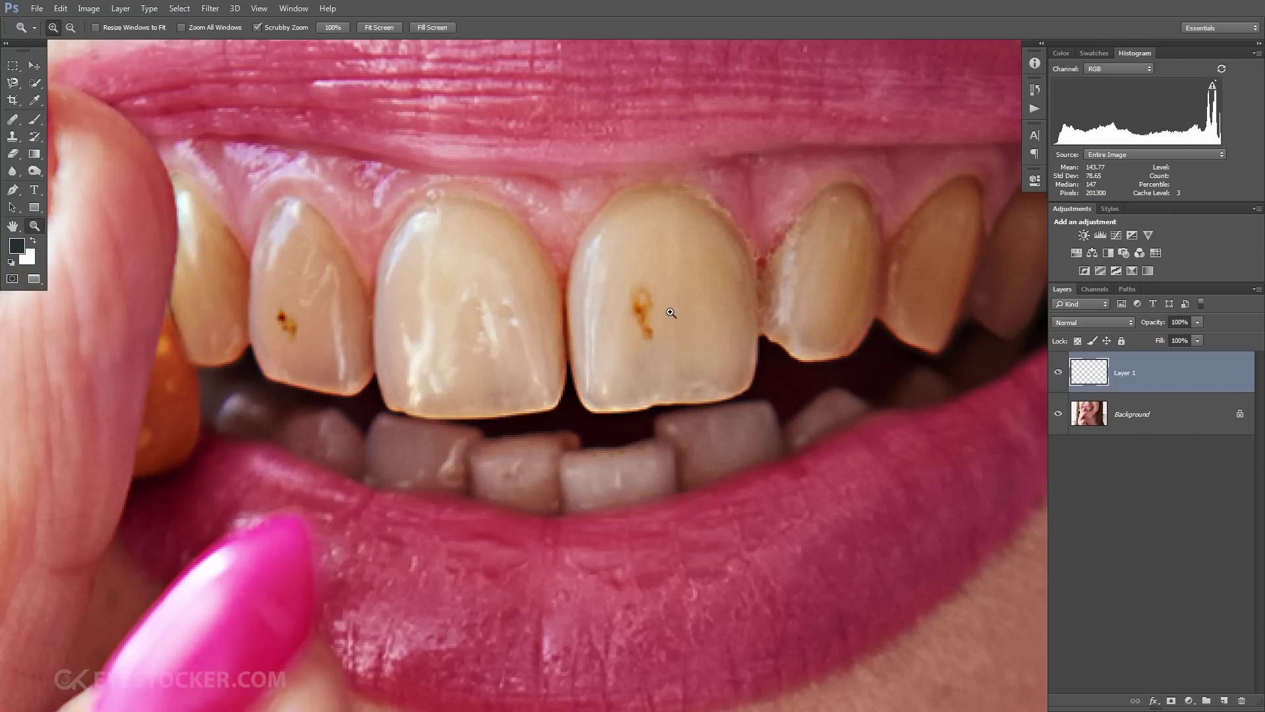
{"action": "left_click_drag", "start_coordinate": [672, 314], "coordinate": [734, 319]}
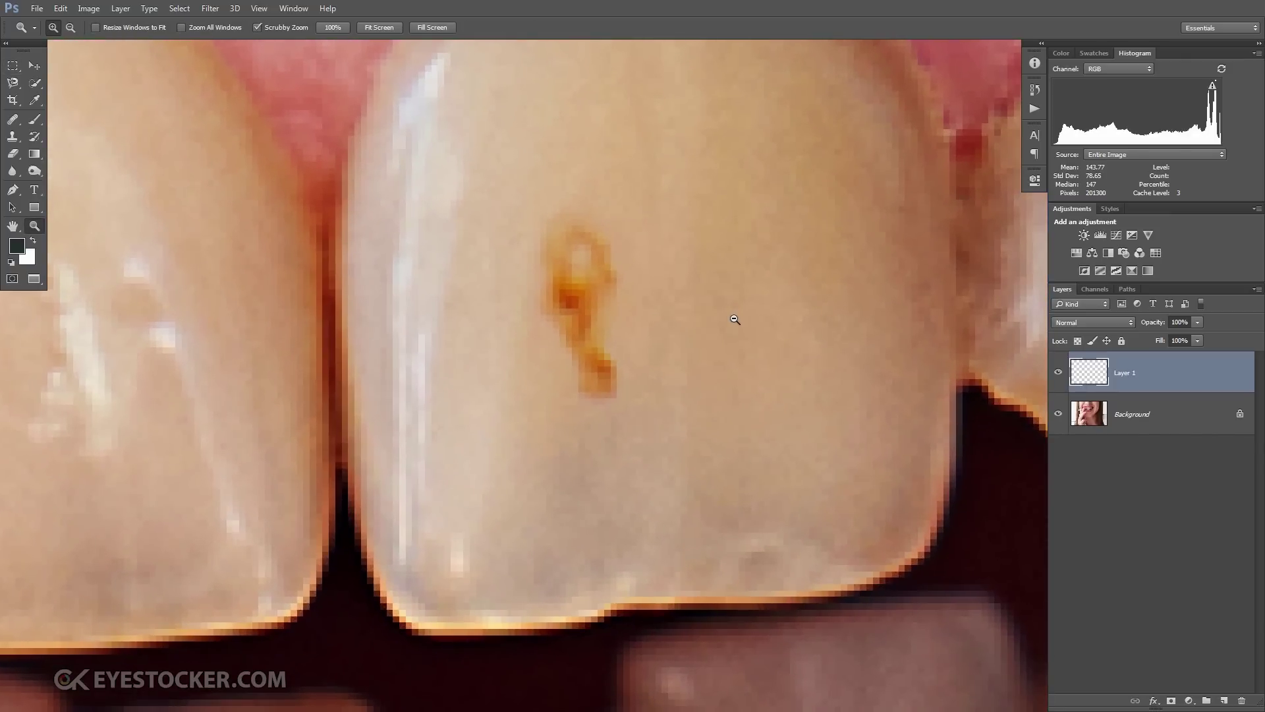
{"action": "key", "text": "m"}
{"action": "left_click", "coordinate": [13, 120]}
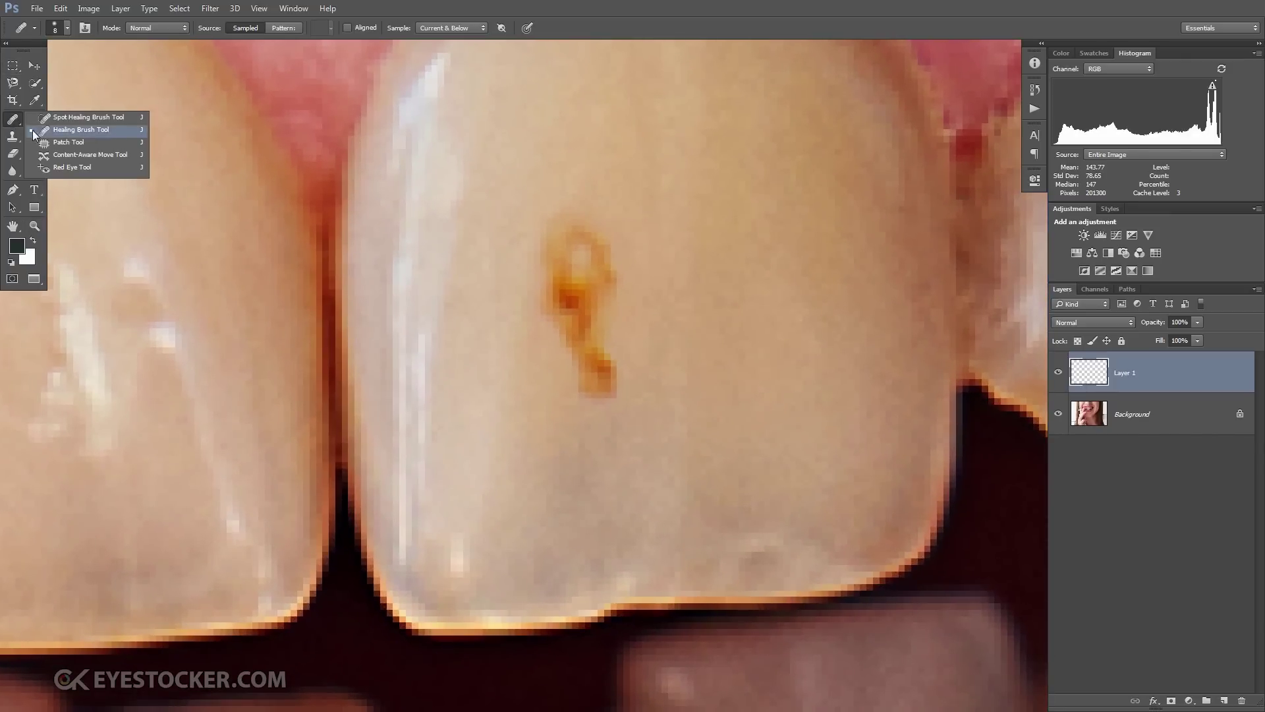
{"action": "left_click", "coordinate": [31, 129]}
{"action": "left_click", "coordinate": [443, 29]}
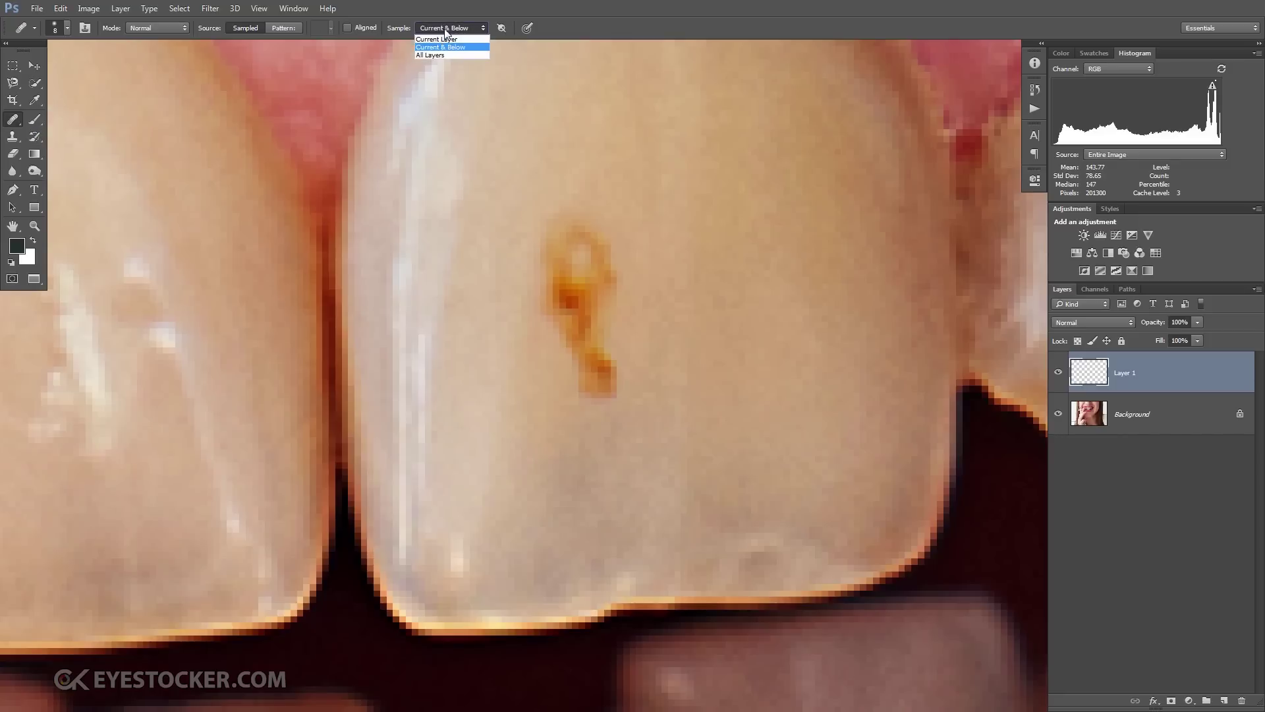
{"action": "left_click", "coordinate": [439, 48]}
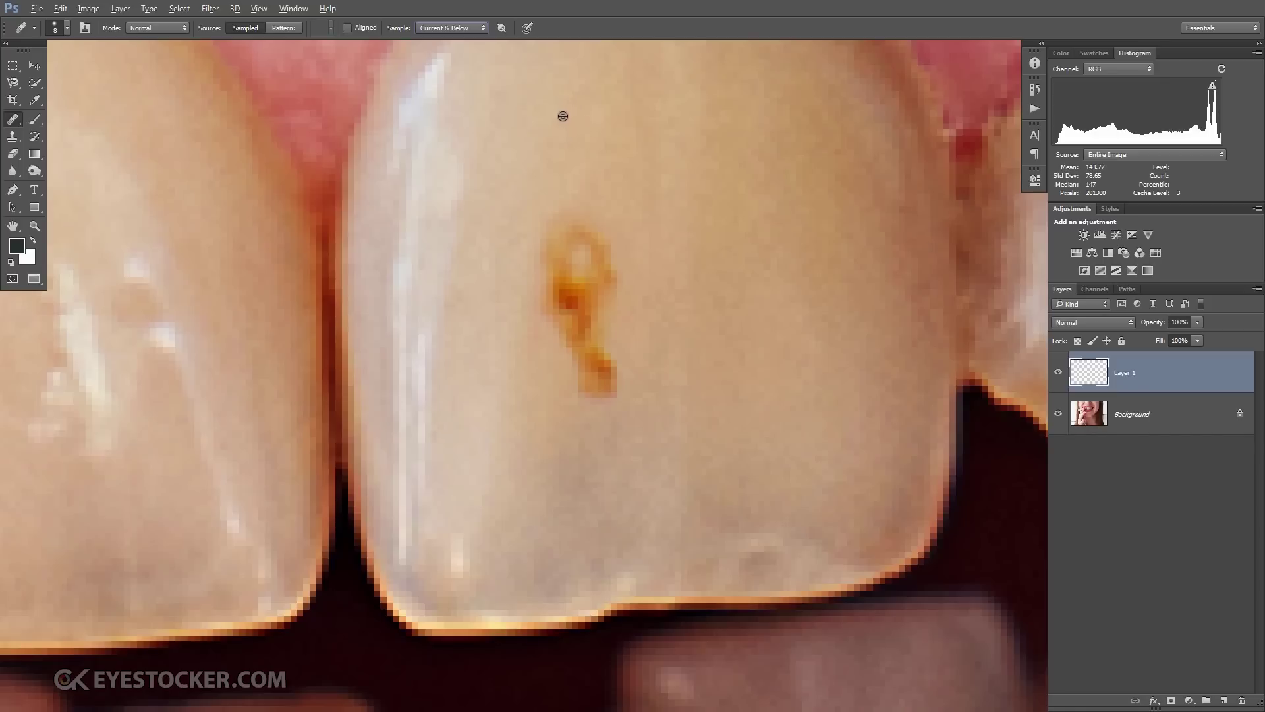
- Heal the brown stain on the front tooth, sampling clean enamel above, below and beside it
{"action": "left_click", "coordinate": [563, 120], "text": "alt"}
{"action": "mouse_move", "coordinate": [538, 235]}
{"action": "left_mouse_down"}
{"action": "mouse_move", "coordinate": [560, 200]}
{"action": "mouse_move", "coordinate": [576, 213]}
{"action": "mouse_move", "coordinate": [601, 291]}
{"action": "left_mouse_up"}
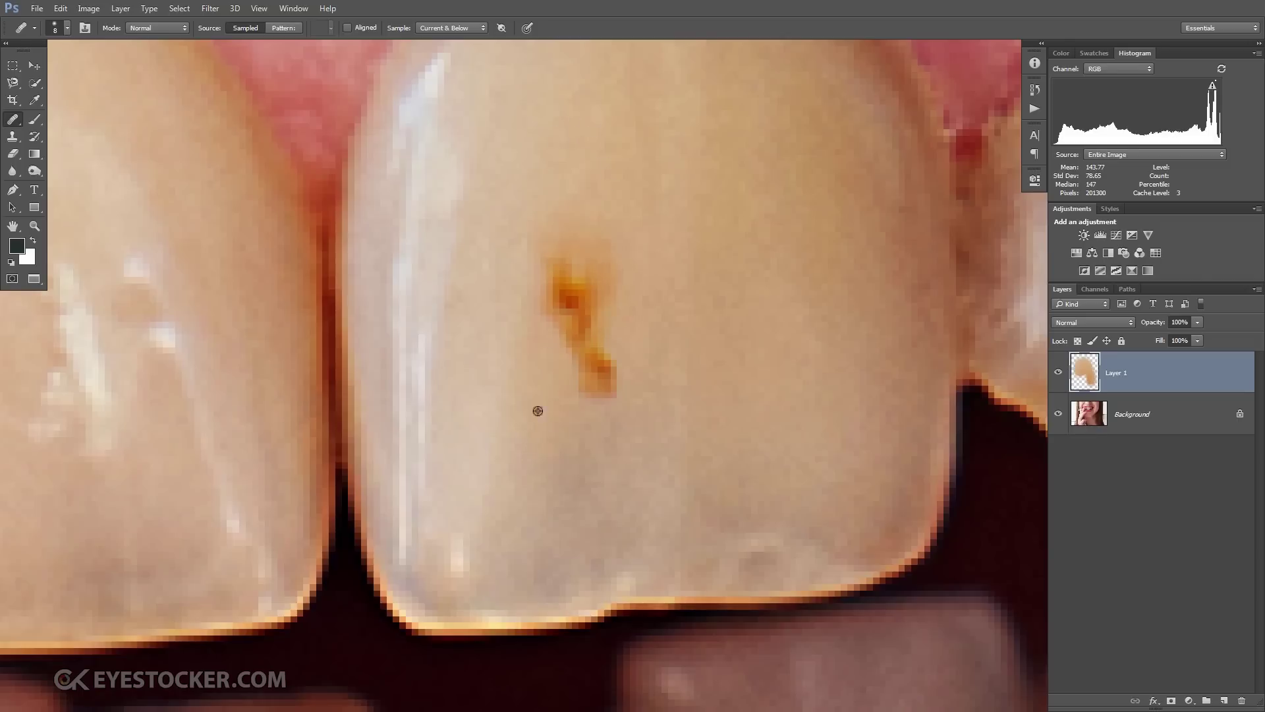
{"action": "left_click", "coordinate": [538, 411], "text": "alt"}
{"action": "mouse_move", "coordinate": [534, 251]}
{"action": "left_mouse_down"}
{"action": "mouse_move", "coordinate": [559, 303]}
{"action": "mouse_move", "coordinate": [559, 391]}
{"action": "mouse_move", "coordinate": [603, 370]}
{"action": "mouse_move", "coordinate": [581, 336]}
{"action": "mouse_move", "coordinate": [585, 374]}
{"action": "left_mouse_up"}
{"action": "left_click", "coordinate": [581, 412]}
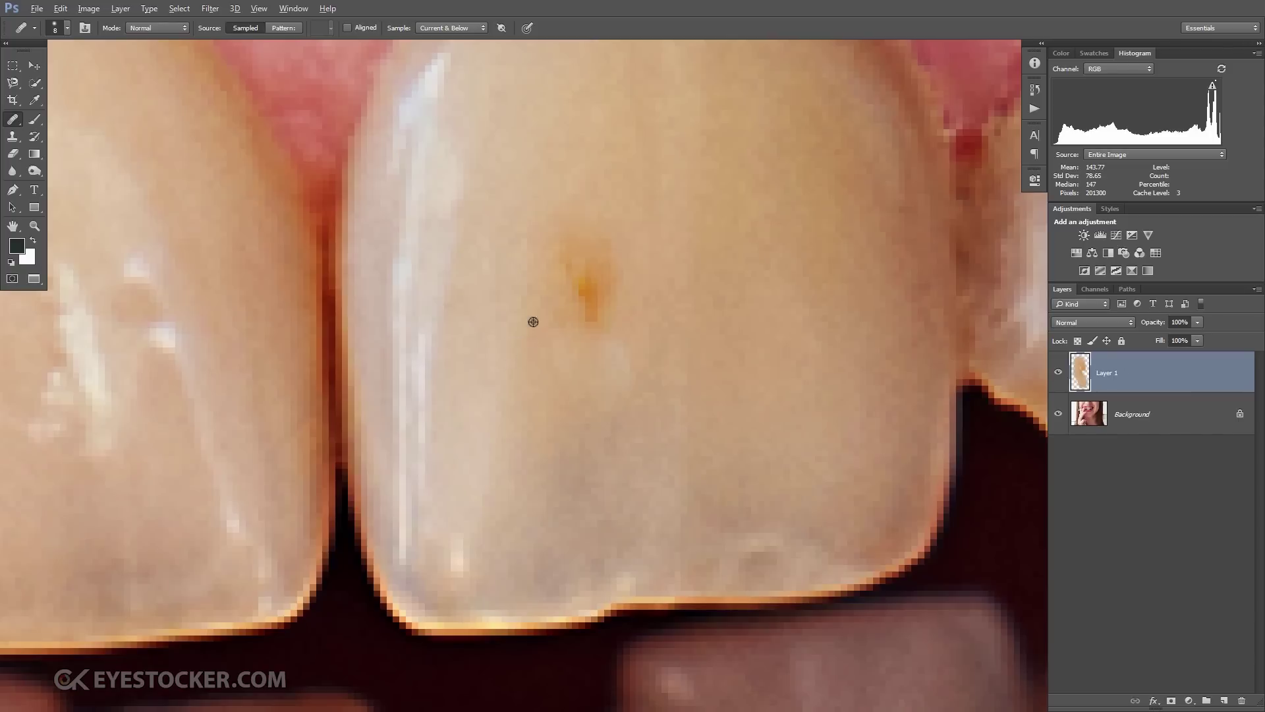
{"action": "left_click", "coordinate": [533, 321], "text": "alt"}
{"action": "left_click_drag", "start_coordinate": [556, 321], "coordinate": [596, 294]}
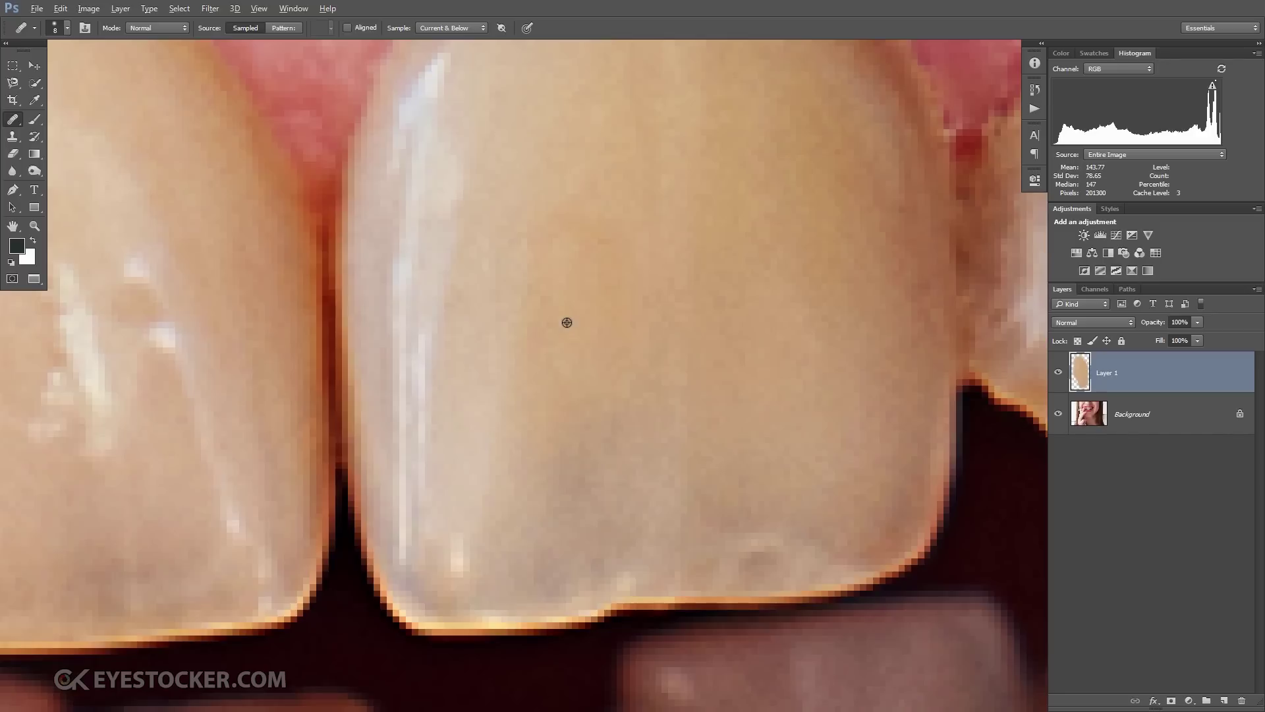
- Heal the dark brown spot on the smaller tooth near the fingers using clean enamel from the same tooth
{"action": "key", "text": "z"}
{"action": "left_click_drag", "start_coordinate": [568, 274], "coordinate": [475, 290]}
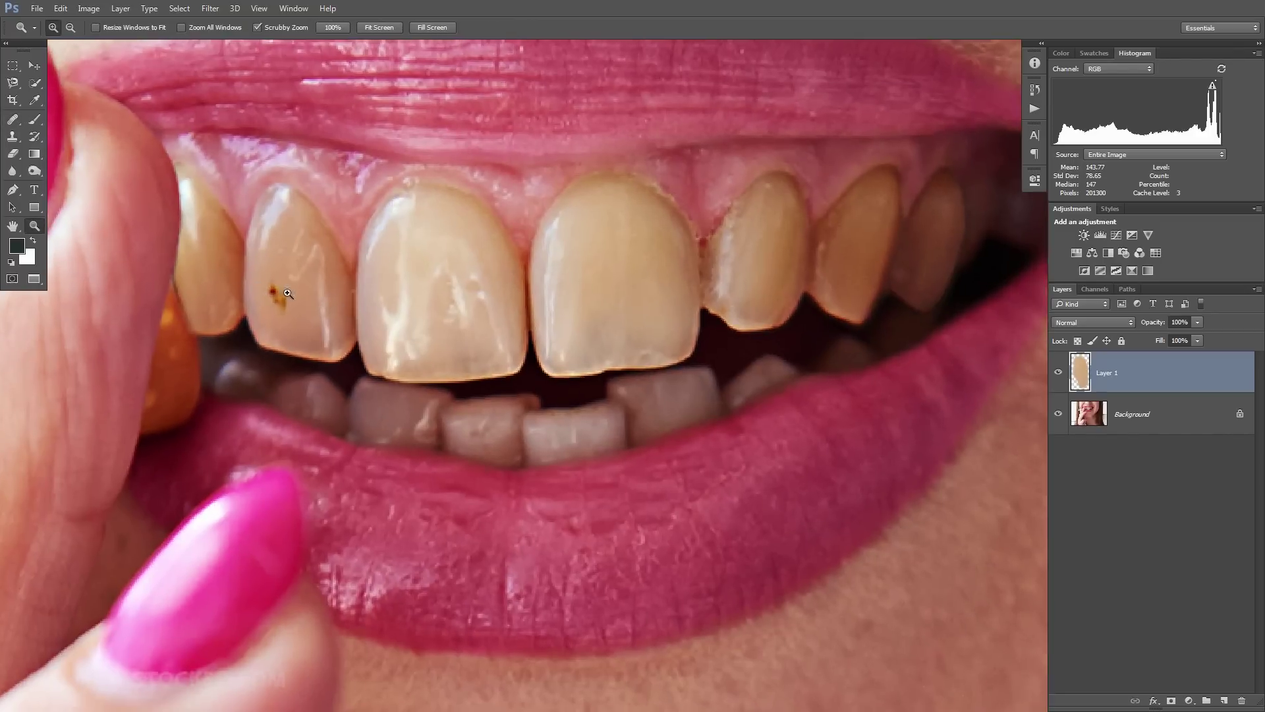
{"action": "left_click_drag", "start_coordinate": [307, 297], "coordinate": [356, 298]}
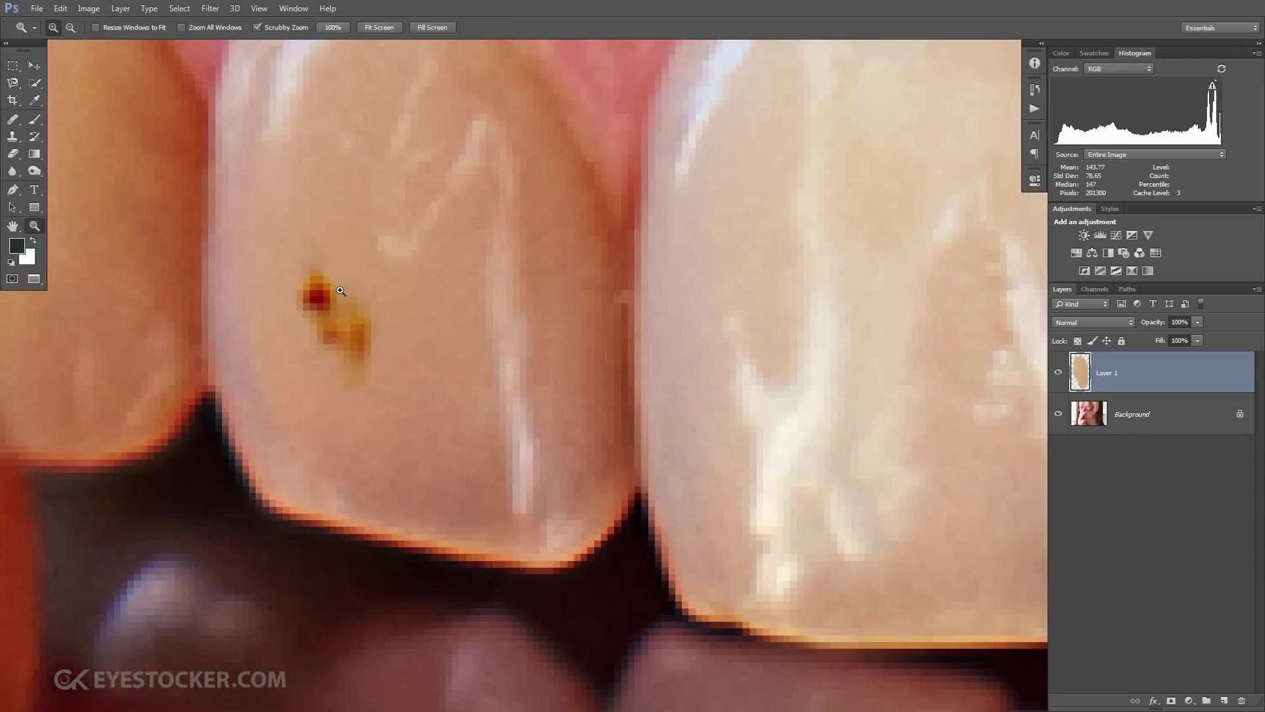
{"action": "key", "text": "j"}
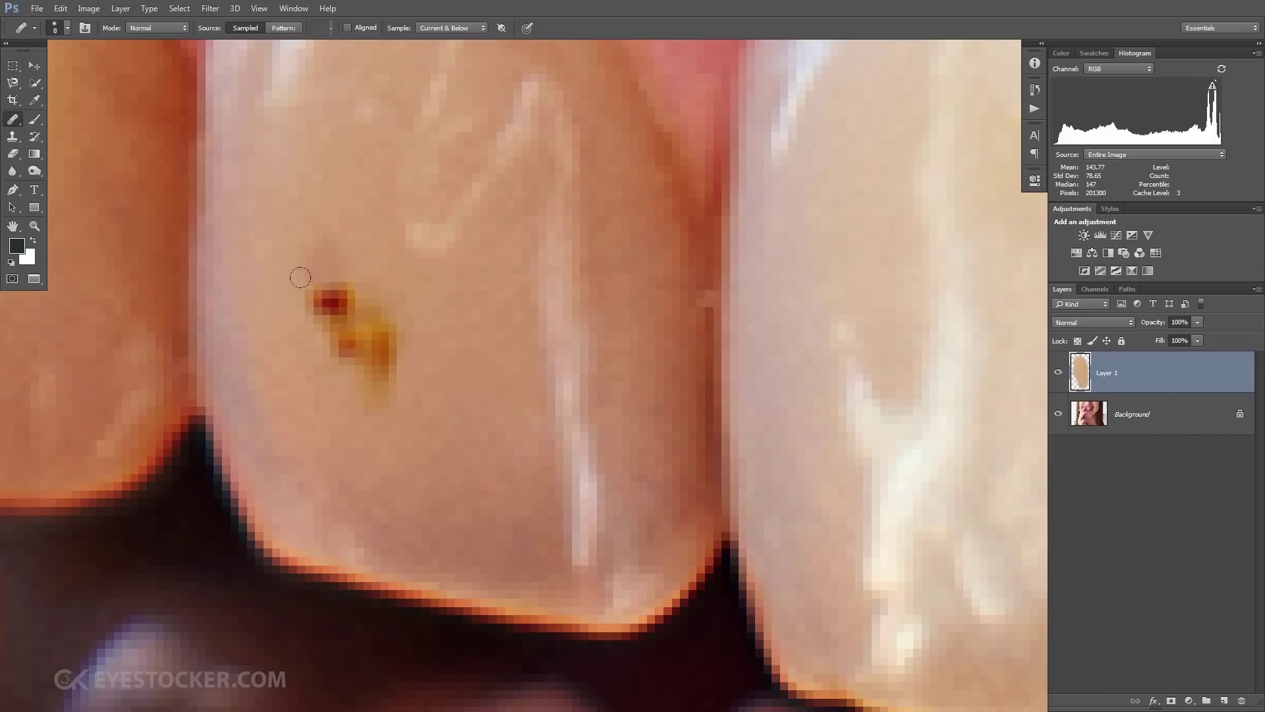
{"action": "mouse_move", "coordinate": [299, 274]}
{"action": "left_mouse_down"}
{"action": "mouse_move", "coordinate": [381, 366]}
{"action": "mouse_move", "coordinate": [364, 316]}
{"action": "mouse_move", "coordinate": [373, 363]}
{"action": "left_mouse_up"}
{"action": "mouse_move", "coordinate": [323, 290]}
{"action": "left_mouse_down"}
{"action": "mouse_move", "coordinate": [328, 333]}
{"action": "mouse_move", "coordinate": [398, 398]}
{"action": "left_mouse_up"}
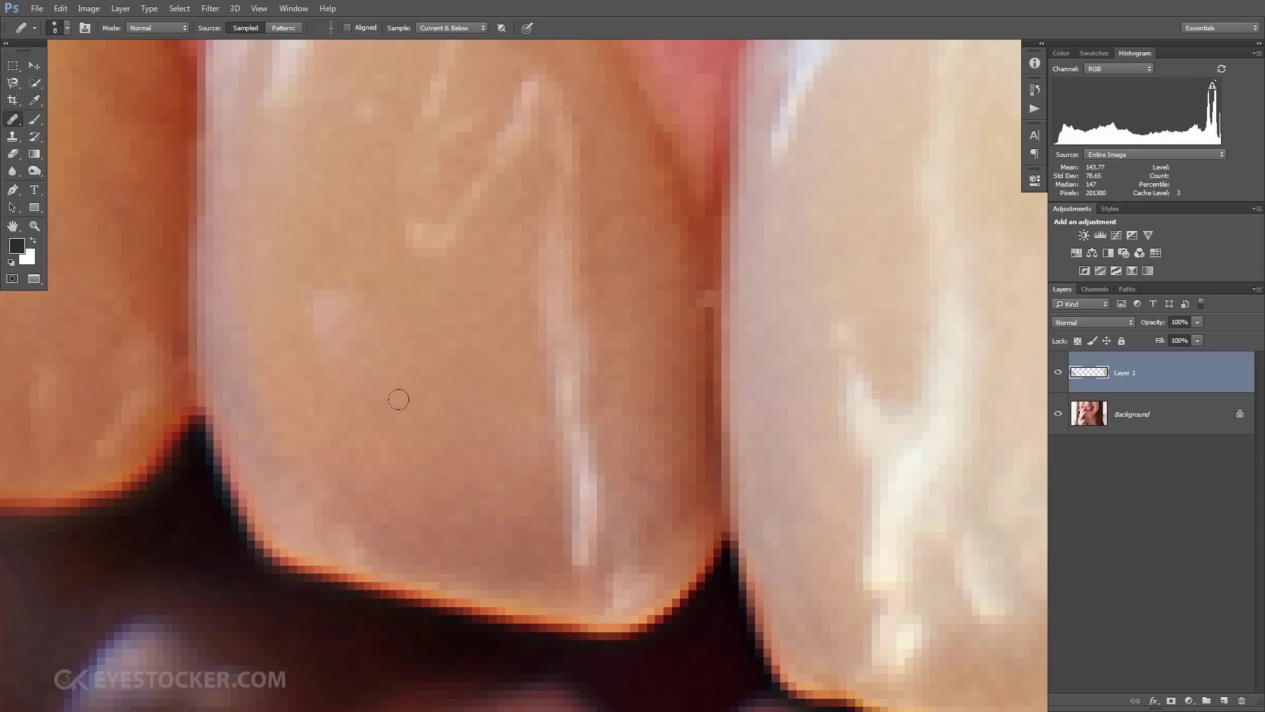
{"action": "mouse_move", "coordinate": [311, 299]}
{"action": "left_mouse_down"}
{"action": "mouse_move", "coordinate": [424, 354]}
{"action": "mouse_move", "coordinate": [417, 380]}
{"action": "mouse_move", "coordinate": [317, 332]}
{"action": "mouse_move", "coordinate": [372, 358]}
{"action": "left_mouse_up"}
{"action": "left_click", "coordinate": [386, 382], "text": "alt"}
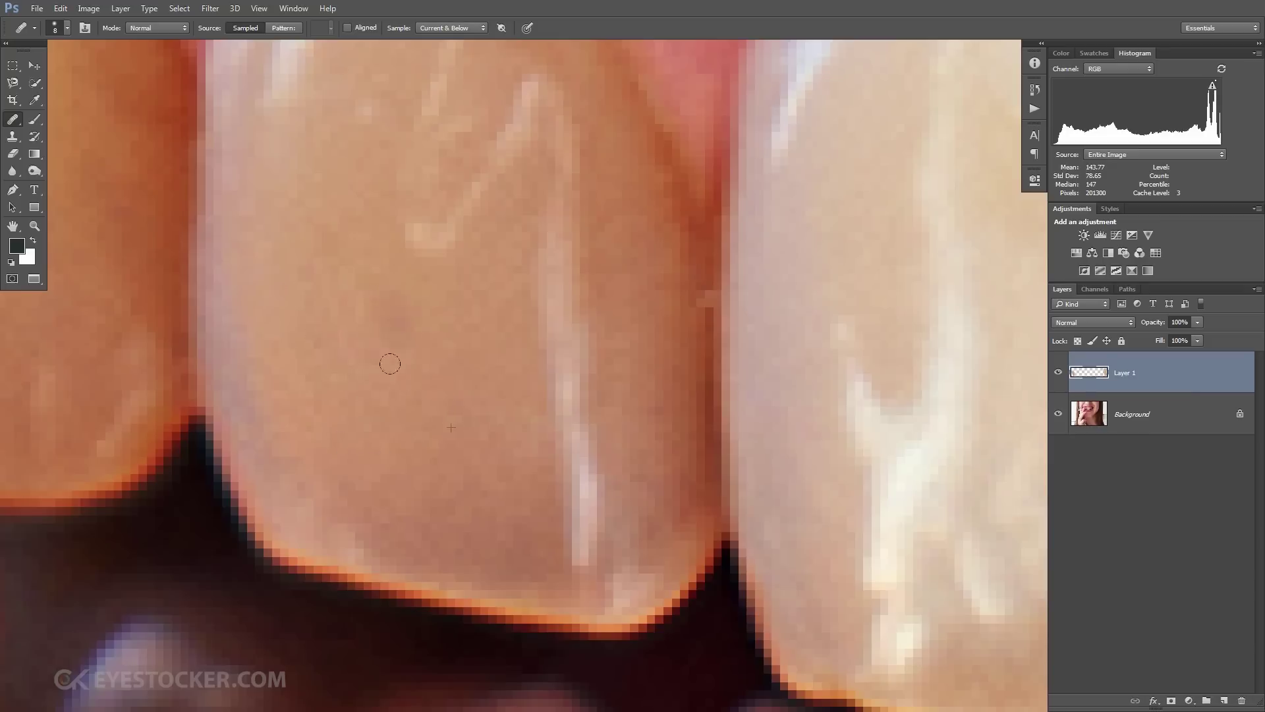
- Examine the healed areas on the teeth up close and in the context of the whole smile
{"action": "key", "text": "z"}
{"action": "left_click_drag", "start_coordinate": [443, 375], "coordinate": [383, 326]}
{"action": "left_click_drag", "start_coordinate": [501, 334], "coordinate": [453, 338]}
{"action": "left_click_drag", "start_coordinate": [677, 321], "coordinate": [772, 316]}
{"action": "key", "text": "j"}
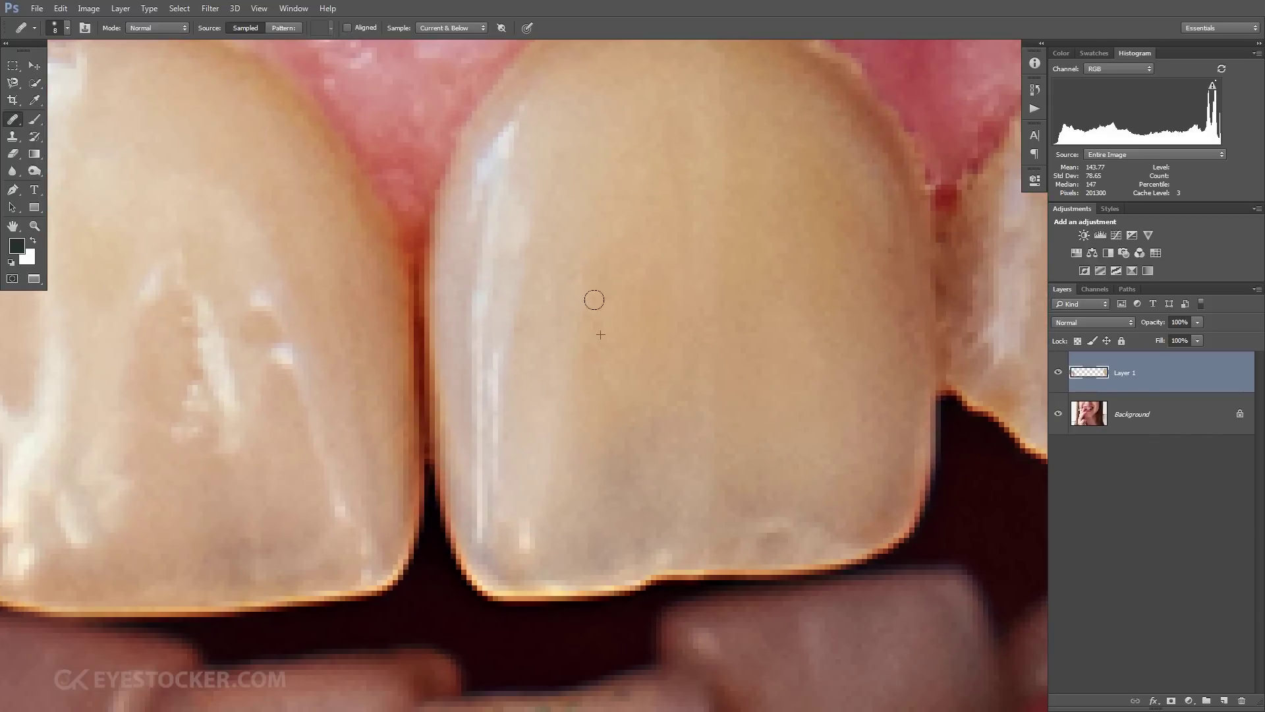
{"action": "key", "text": "z"}
{"action": "left_click_drag", "start_coordinate": [573, 343], "coordinate": [522, 349]}
{"action": "mouse_move", "coordinate": [568, 347]}
{"action": "left_mouse_down"}
{"action": "mouse_move", "coordinate": [541, 347]}
{"action": "mouse_move", "coordinate": [546, 360]}
{"action": "left_mouse_up"}
{"action": "key", "text": "j"}
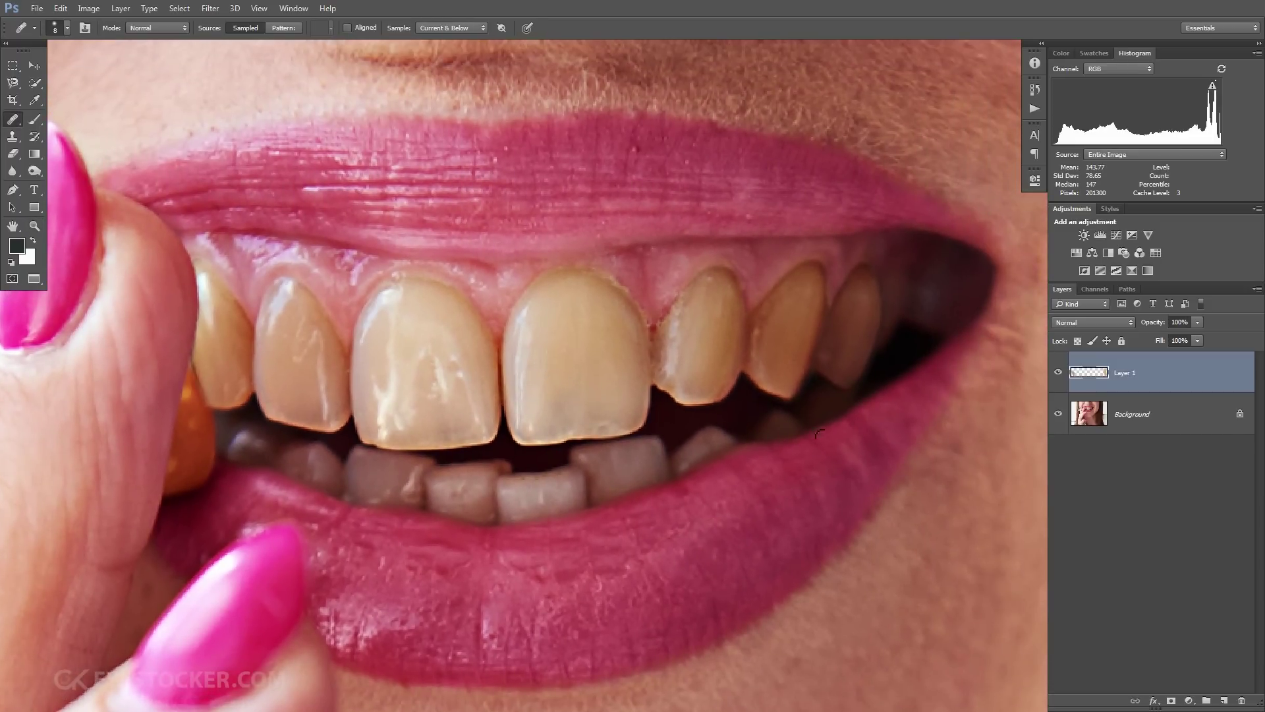
- Create a new layer group above Layer 1 and name it "whiten"
{"action": "left_click", "coordinate": [1207, 701]}
{"action": "double_click", "coordinate": [1110, 361]}
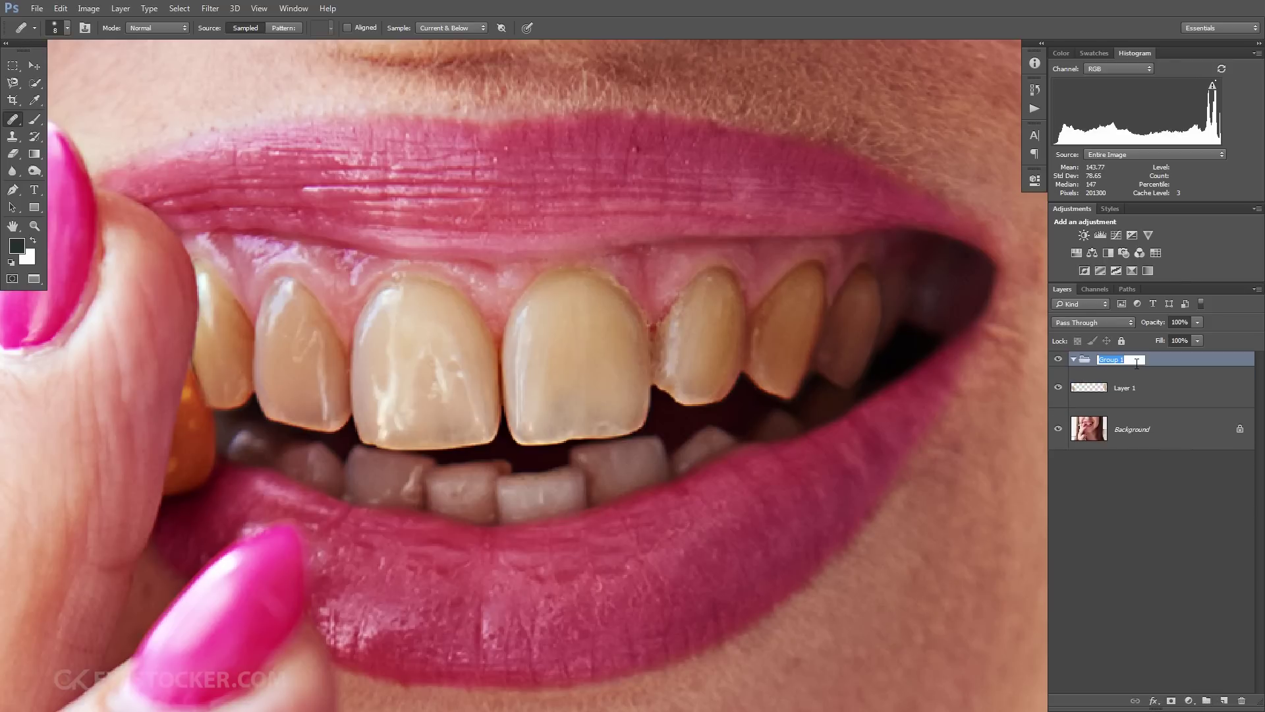
{"action": "type", "text": "whiten"}
{"action": "key", "text": "Return"}
- Add a Hue/Saturation adjustment layer and two Curves adjustment layers inside the whiten group
{"action": "left_click", "coordinate": [1189, 700]}
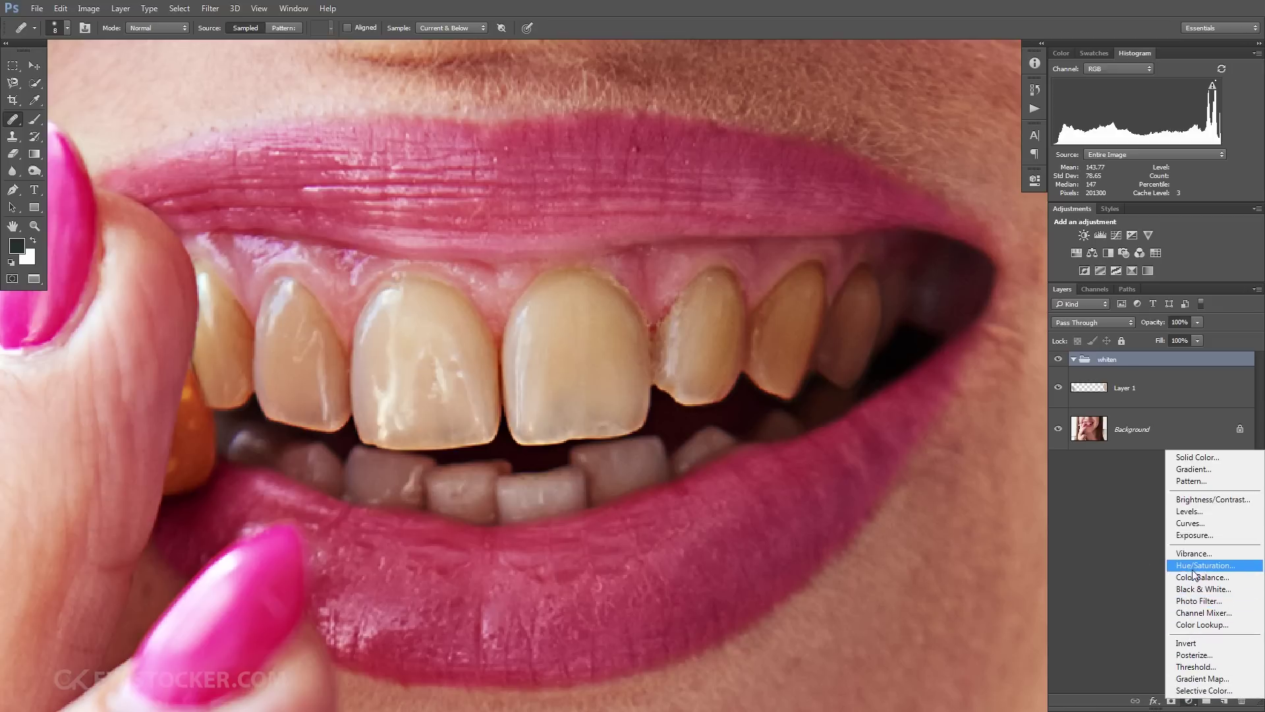
{"action": "left_click", "coordinate": [1194, 565]}
{"action": "left_click", "coordinate": [1189, 700]}
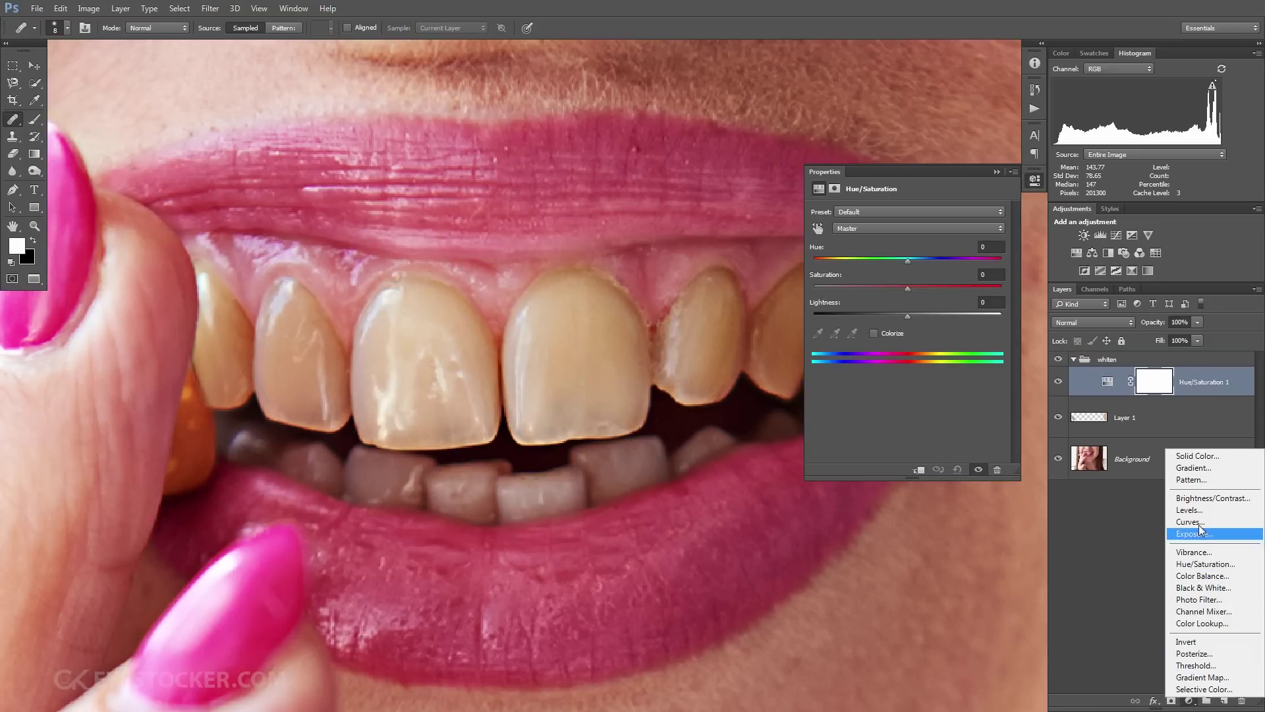
{"action": "left_click", "coordinate": [1192, 521]}
{"action": "left_click", "coordinate": [1189, 701]}
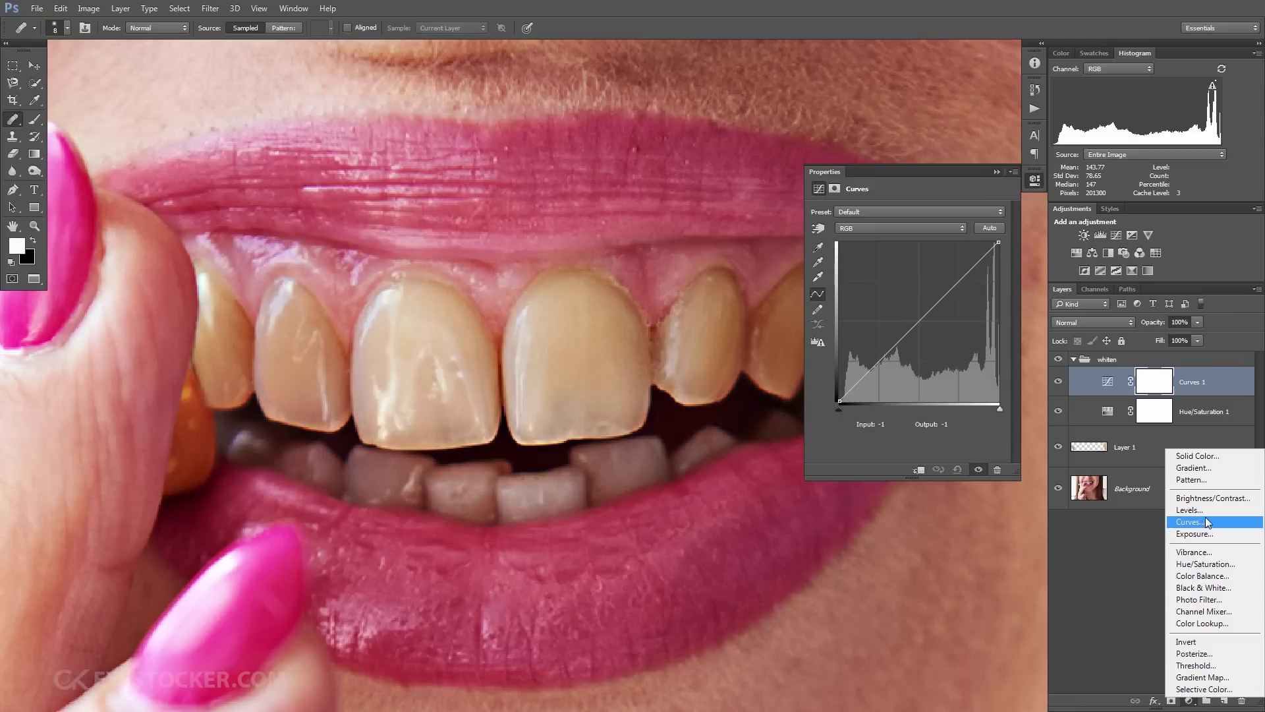
{"action": "left_click", "coordinate": [1207, 522]}
- Set the saturation of the Hue/Saturation 1 layer to -100
{"action": "left_click", "coordinate": [1106, 441]}
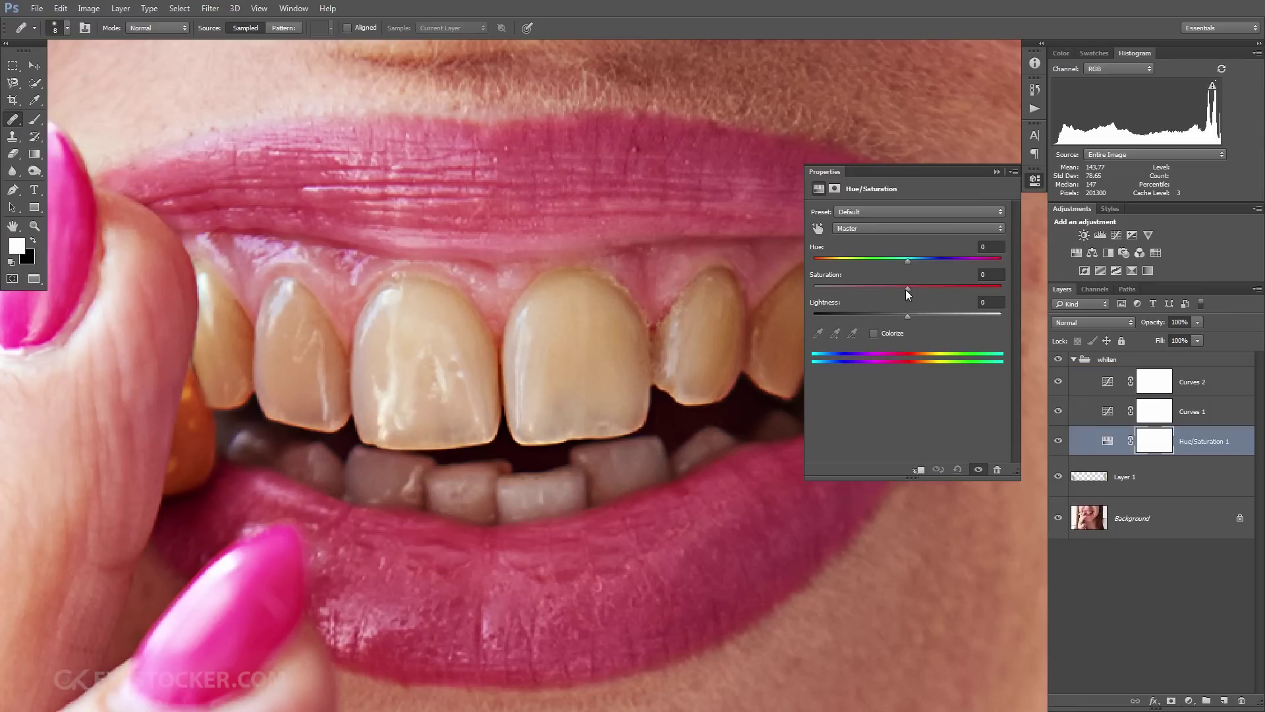
{"action": "left_click_drag", "start_coordinate": [907, 287], "coordinate": [811, 290]}
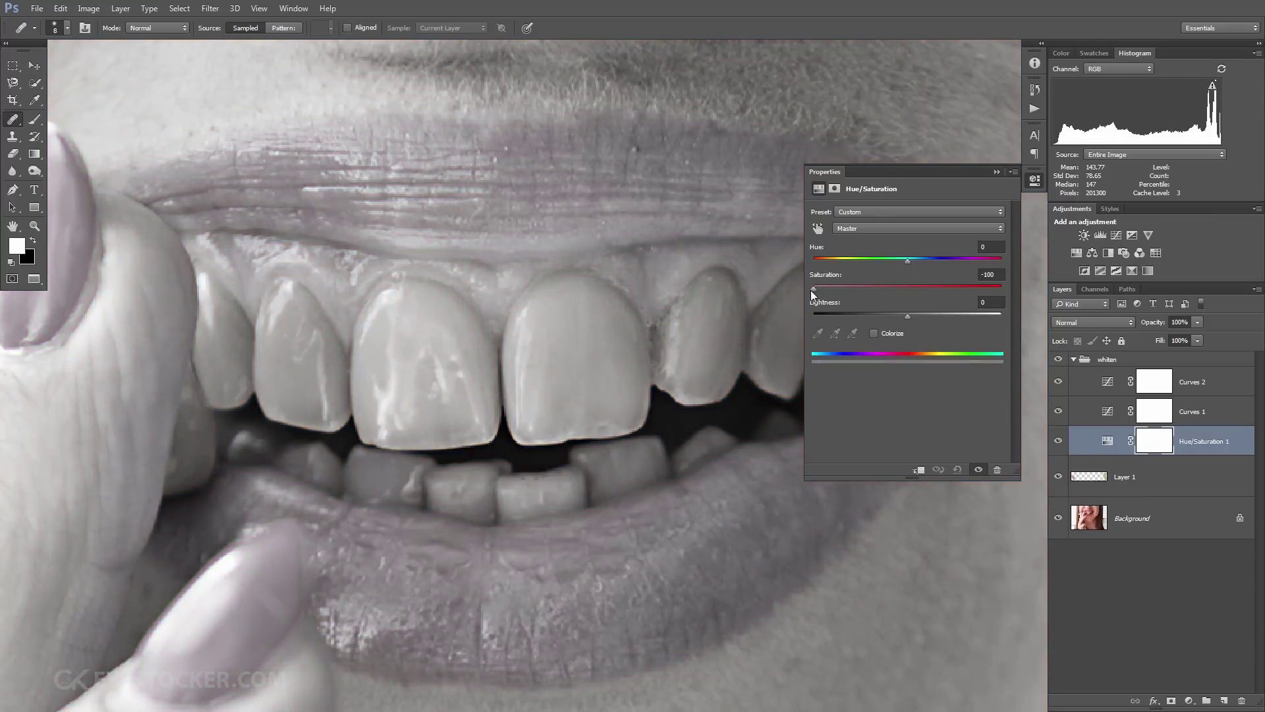
{"action": "left_click", "coordinate": [996, 172]}
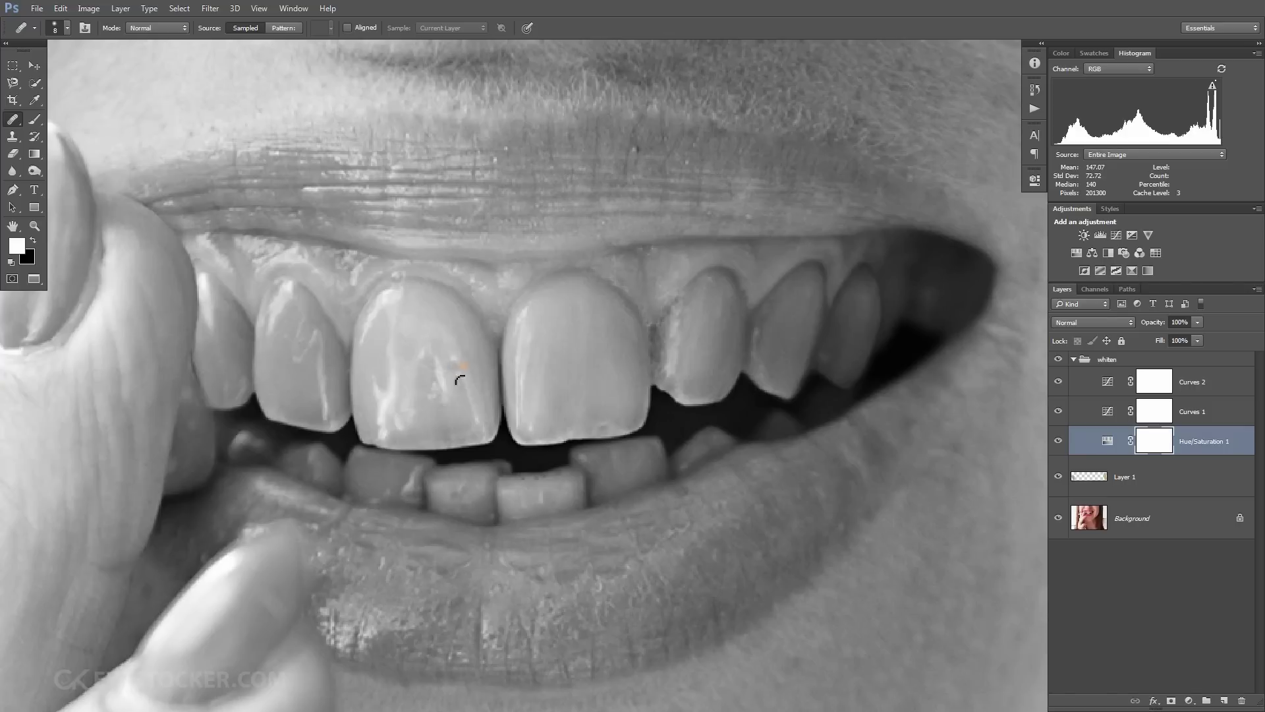
- Add a black mask to the whiten group so that all its adjustments are hidden
{"action": "left_click", "coordinate": [453, 397]}
{"action": "key", "text": "z"}
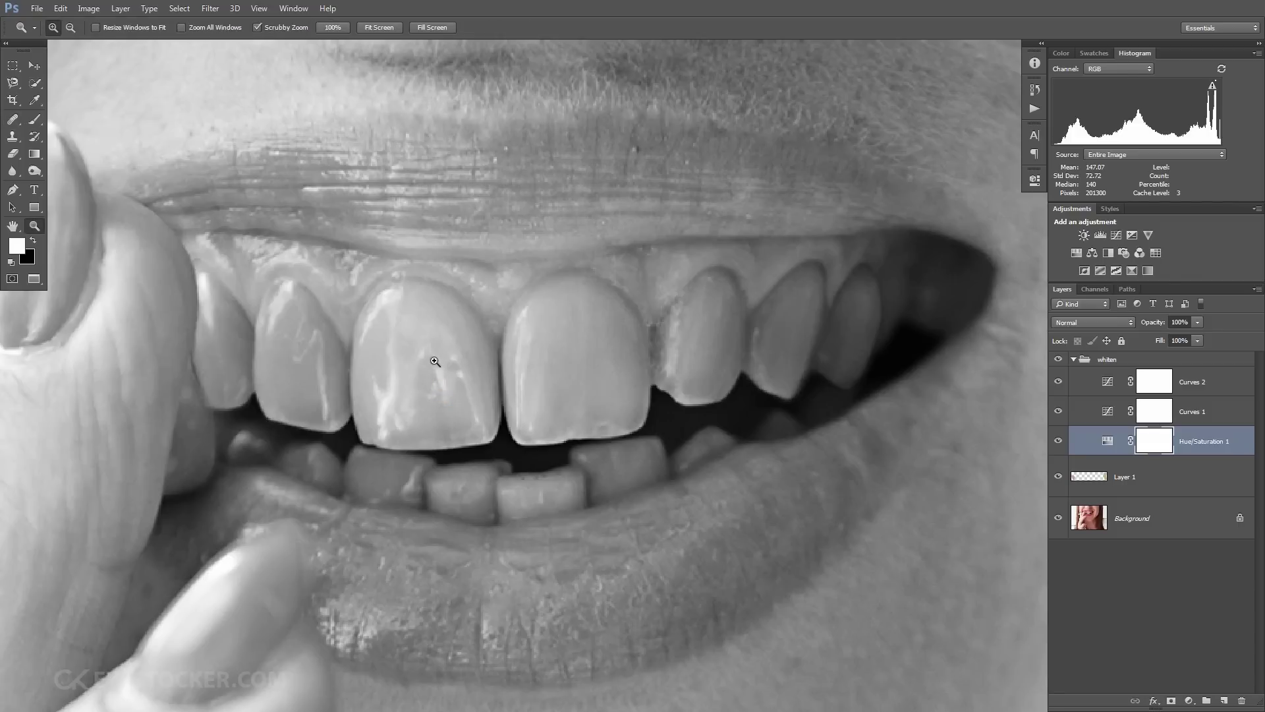
{"action": "left_click_drag", "start_coordinate": [389, 343], "coordinate": [405, 343]}
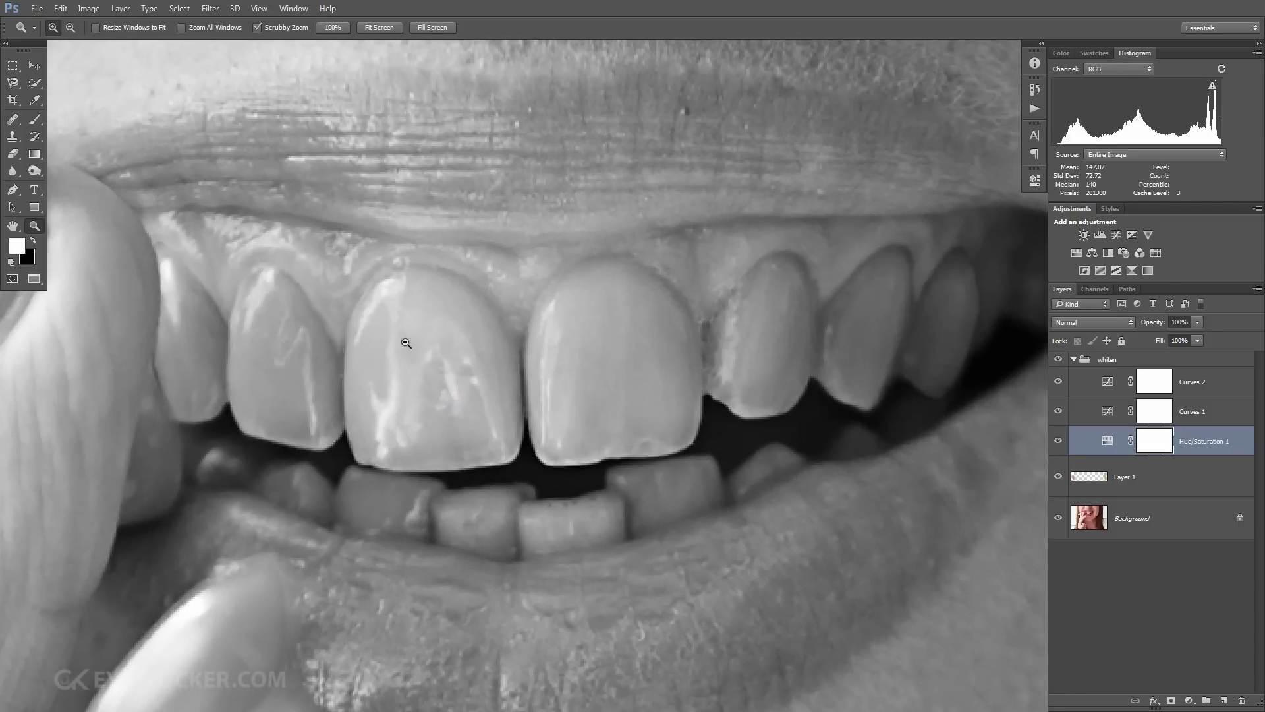
{"action": "key", "text": "j"}
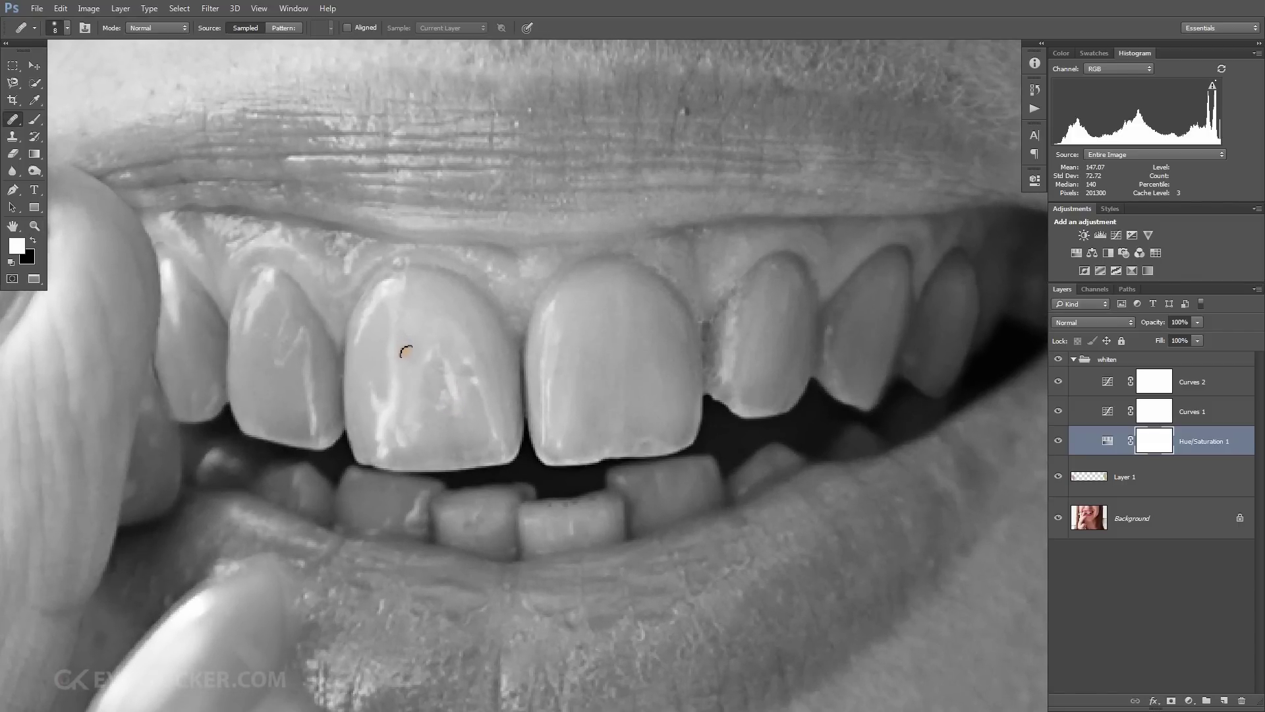
{"action": "left_click", "coordinate": [1112, 361]}
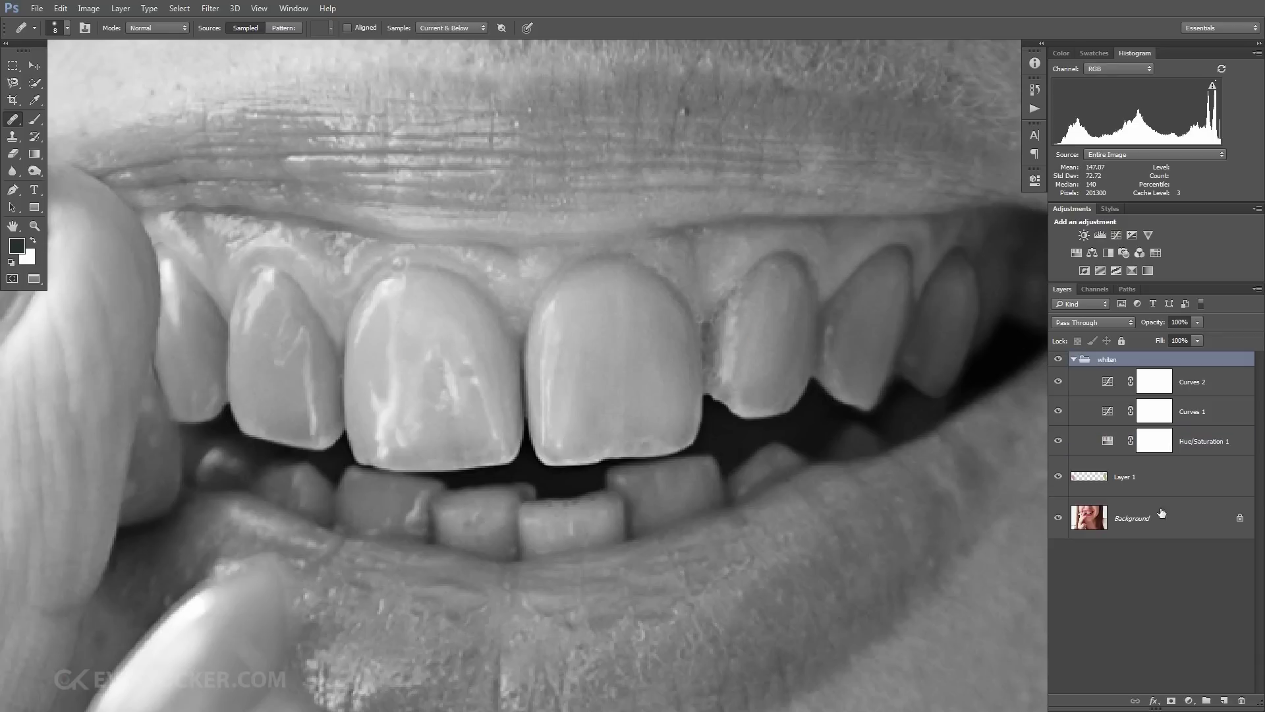
{"action": "left_click", "coordinate": [1171, 701], "text": "alt"}
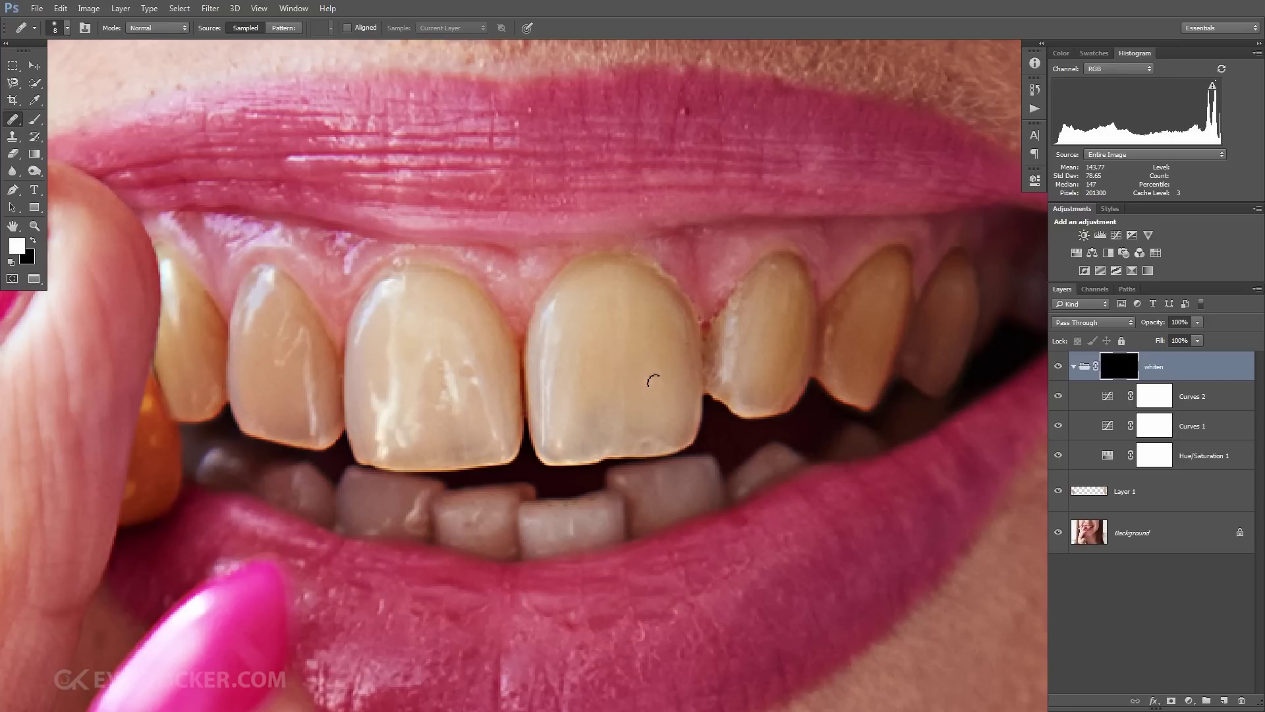
- Switch the whiten group's visibility off and on to check the effect of its mask
{"action": "left_click_drag", "start_coordinate": [658, 359], "coordinate": [668, 400]}
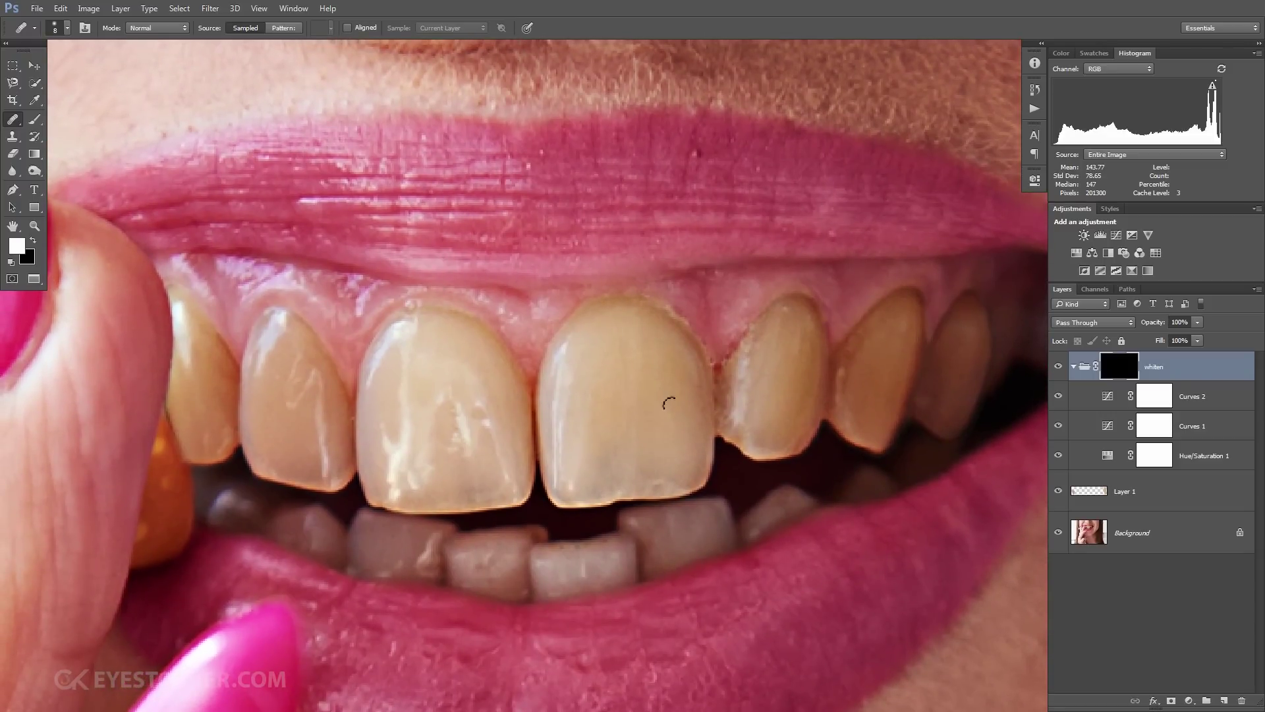
{"action": "left_click", "coordinate": [1059, 367]}
{"action": "left_click", "coordinate": [1058, 367]}
- Start a Pen tool path at the finger's edge and trace it along the gum line of the outermost tooth
{"action": "key", "text": "p"}
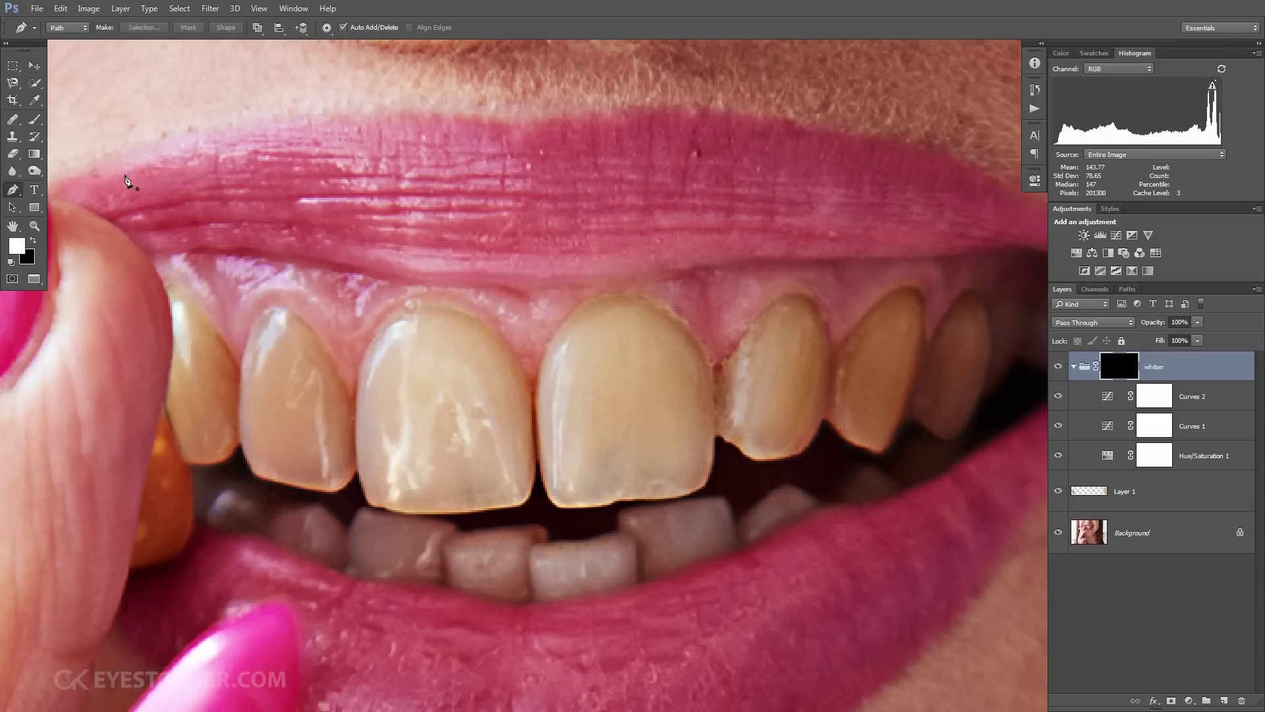
{"action": "left_click", "coordinate": [36, 121]}
{"action": "key", "text": "z"}
{"action": "left_click", "coordinate": [177, 334]}
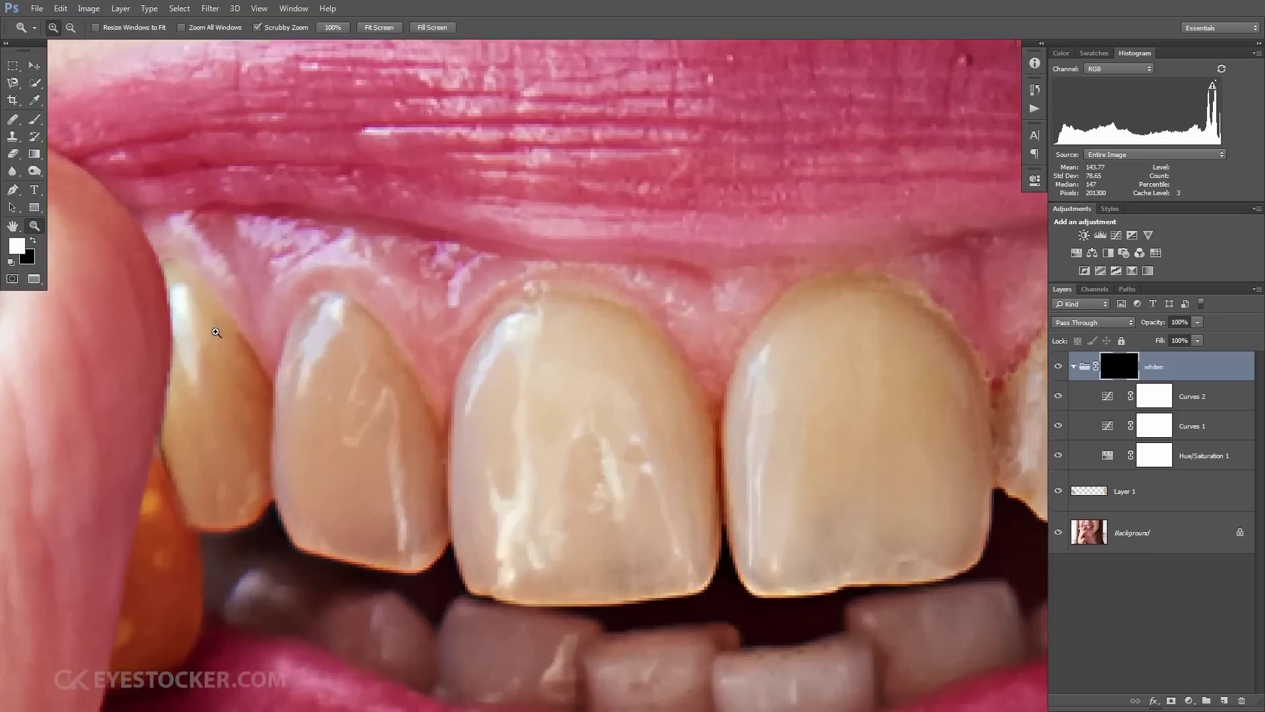
{"action": "key", "text": "p"}
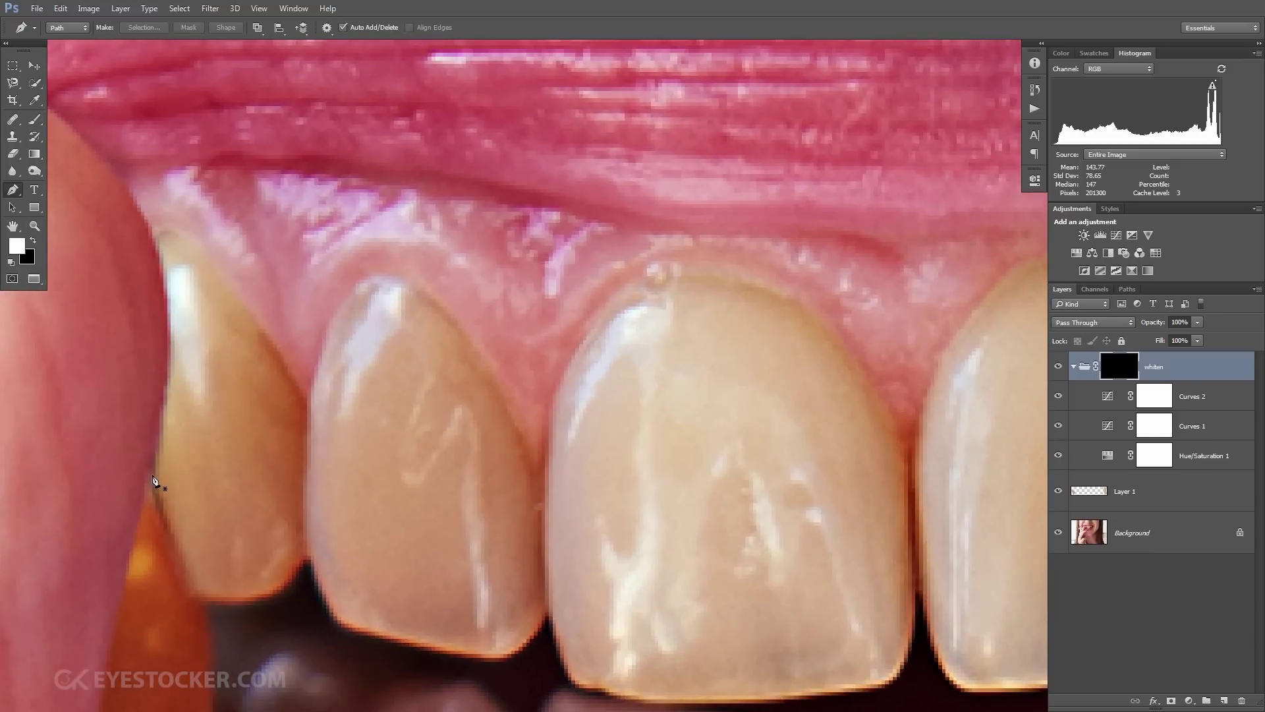
{"action": "left_click", "coordinate": [153, 476]}
{"action": "left_click_drag", "start_coordinate": [171, 363], "coordinate": [170, 338]}
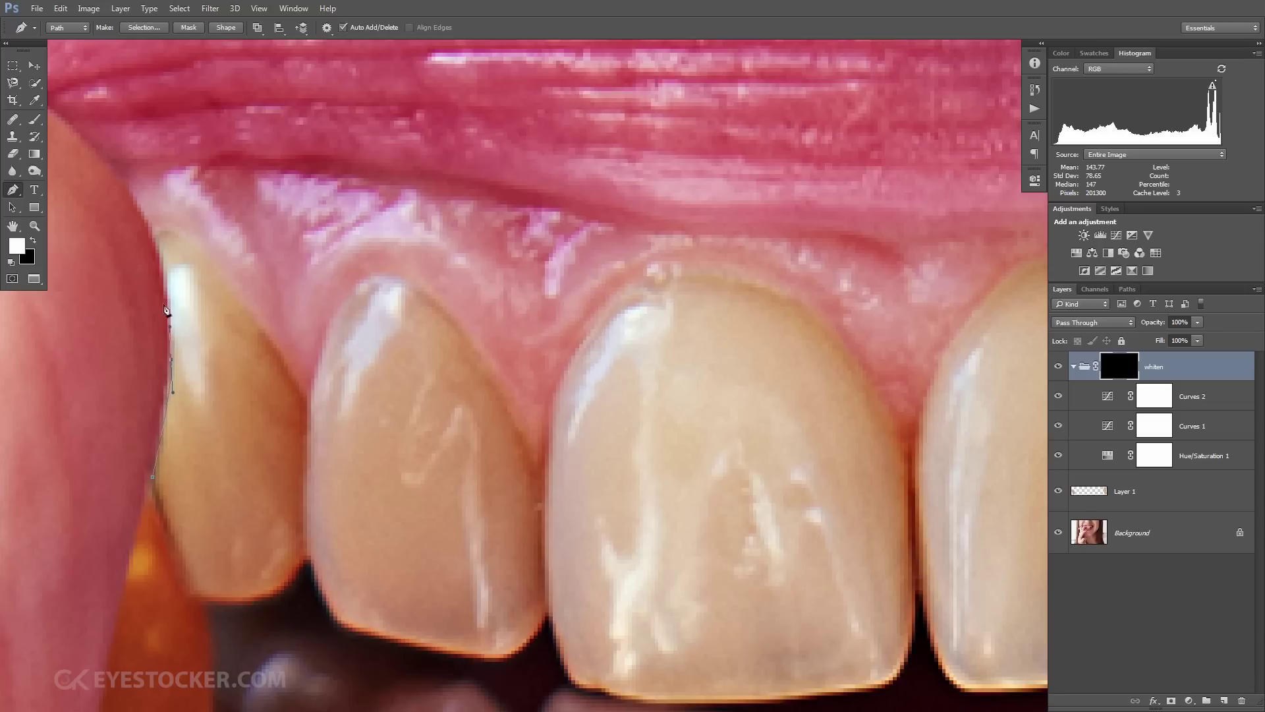
{"action": "left_click_drag", "start_coordinate": [161, 261], "coordinate": [180, 236]}
{"action": "left_click", "coordinate": [153, 235]}
{"action": "left_click_drag", "start_coordinate": [246, 306], "coordinate": [266, 333]}
{"action": "left_click", "coordinate": [307, 398]}
- Continue the path over the gum line of the second tooth down to the gap before the front tooth
{"action": "left_click_drag", "start_coordinate": [349, 294], "coordinate": [450, 317]}
{"action": "left_click_drag", "start_coordinate": [503, 393], "coordinate": [519, 428]}
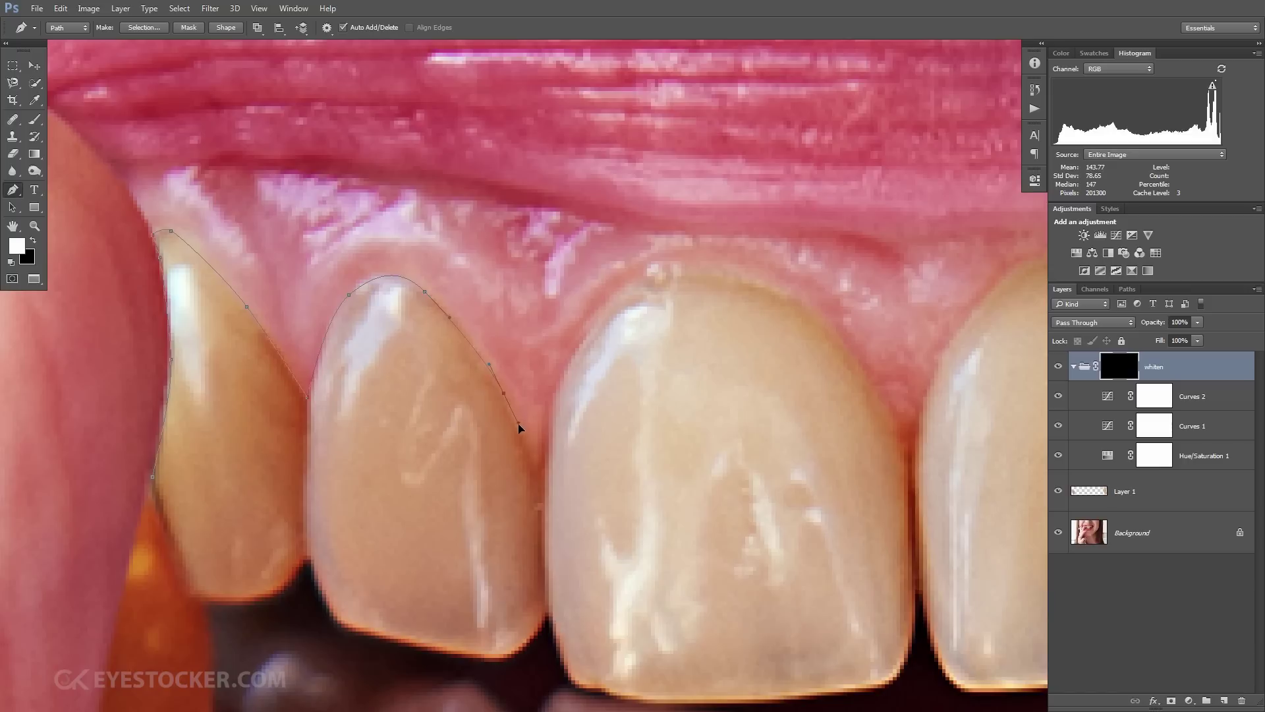
{"action": "left_click", "coordinate": [542, 493]}
- Continue the Pen path along the gum line over both front teeth
{"action": "left_click_drag", "start_coordinate": [565, 369], "coordinate": [585, 332]}
{"action": "left_click_drag", "start_coordinate": [678, 274], "coordinate": [729, 273]}
{"action": "left_click_drag", "start_coordinate": [807, 307], "coordinate": [835, 334]}
{"action": "left_click_drag", "start_coordinate": [893, 410], "coordinate": [904, 435]}
{"action": "left_click", "coordinate": [909, 459]}
{"action": "left_click_drag", "start_coordinate": [1004, 306], "coordinate": [525, 401]}
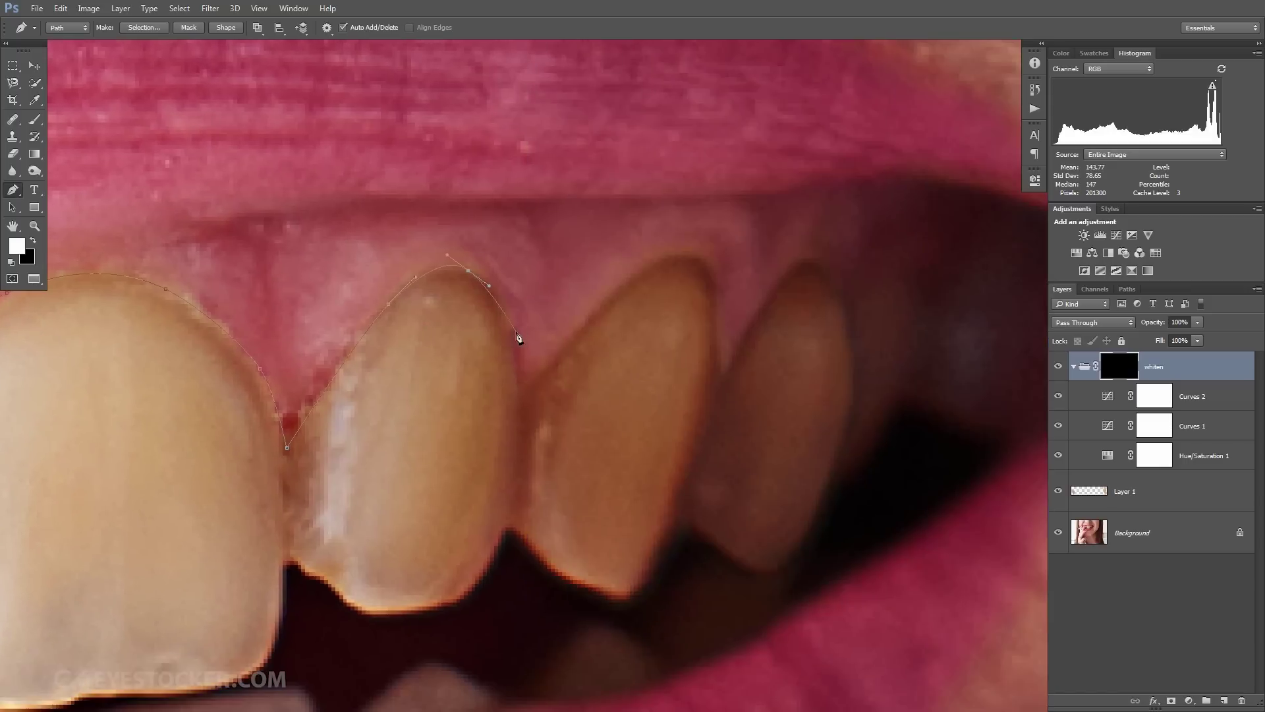
- Continue the path over the gum line of the next two side teeth, down to the gap before the last tooth
{"action": "left_click_drag", "start_coordinate": [510, 334], "coordinate": [518, 355]}
{"action": "left_click", "coordinate": [521, 391]}
{"action": "left_click_drag", "start_coordinate": [612, 293], "coordinate": [631, 275]}
{"action": "left_click_drag", "start_coordinate": [679, 255], "coordinate": [701, 256]}
{"action": "left_click_drag", "start_coordinate": [713, 300], "coordinate": [714, 326]}
{"action": "left_click_drag", "start_coordinate": [706, 406], "coordinate": [709, 400]}
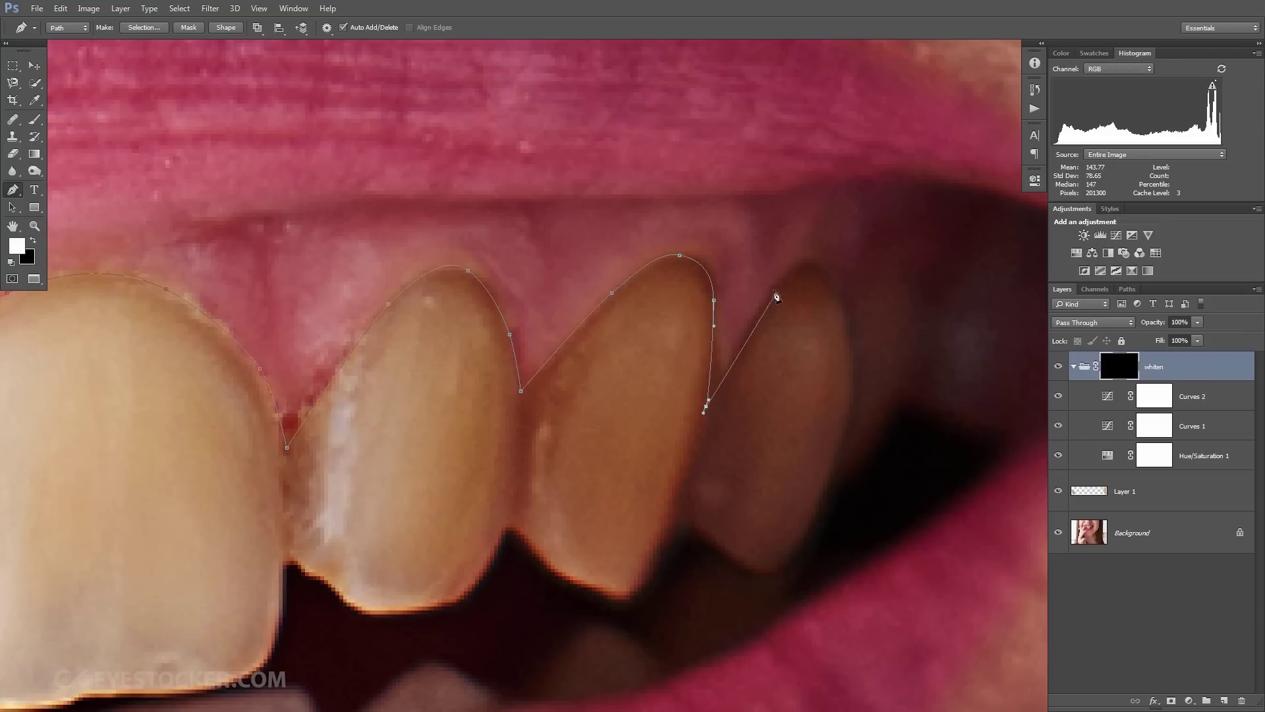
- Trace the path around the last dark tooth near the mouth corner, back to the gap at its lower edge
{"action": "left_click", "coordinate": [751, 319]}
{"action": "left_click", "coordinate": [786, 270]}
{"action": "left_click", "coordinate": [816, 262]}
{"action": "left_click", "coordinate": [854, 338]}
{"action": "left_click", "coordinate": [830, 474]}
{"action": "left_click", "coordinate": [786, 565]}
{"action": "left_click", "coordinate": [717, 546]}
{"action": "left_click", "coordinate": [679, 519]}
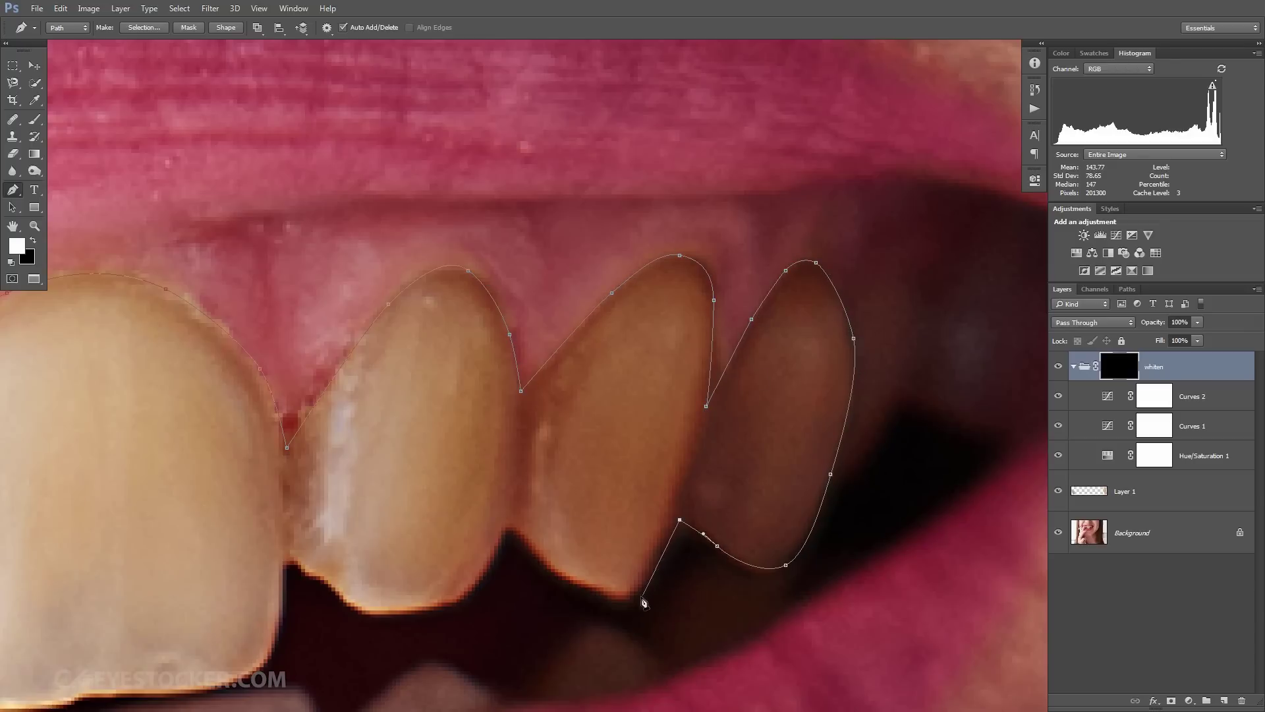
- Trace the path back along the lower edges of the two side teeth to the front tooth
{"action": "left_click_drag", "start_coordinate": [642, 595], "coordinate": [636, 605]}
{"action": "left_click_drag", "start_coordinate": [589, 595], "coordinate": [567, 579]}
{"action": "left_click", "coordinate": [505, 530]}
{"action": "left_click_drag", "start_coordinate": [434, 607], "coordinate": [382, 616]}
{"action": "left_click_drag", "start_coordinate": [320, 584], "coordinate": [657, 360]}
{"action": "left_click", "coordinate": [283, 561]}
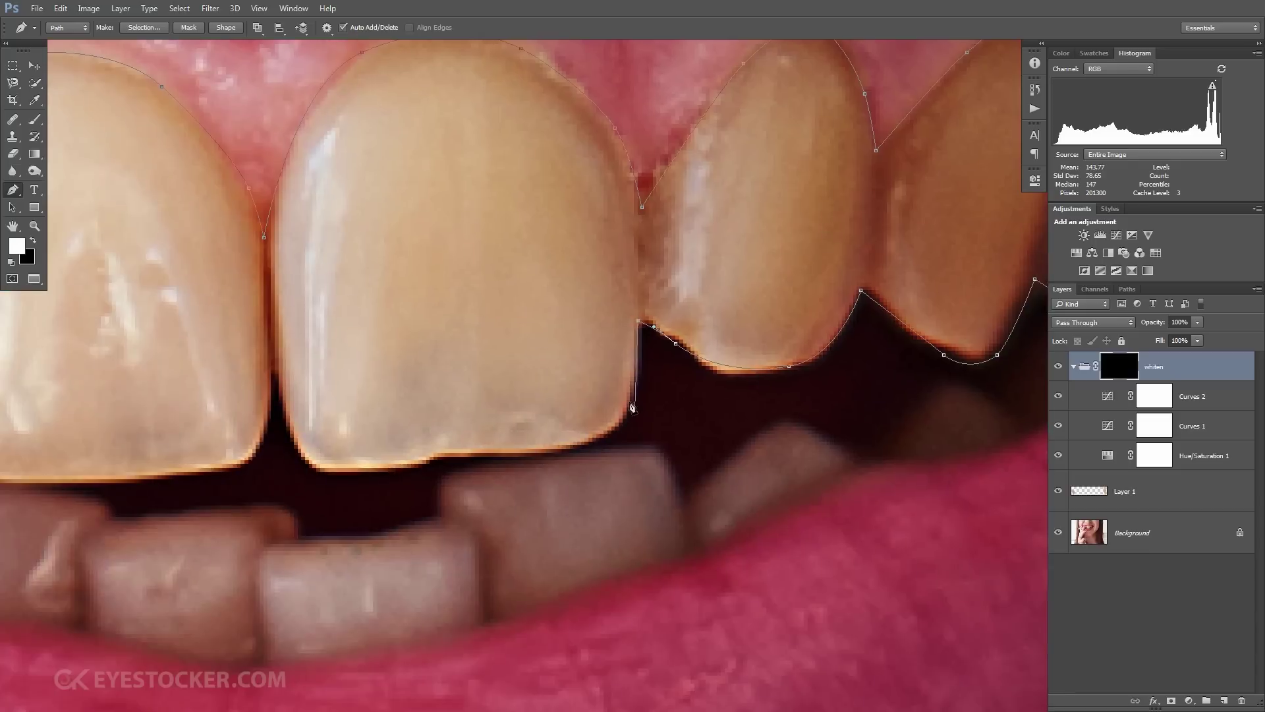
- Continue the path around the lower edge of the first front tooth to the gap between the front teeth
{"action": "left_click", "coordinate": [634, 392]}
{"action": "left_click", "coordinate": [588, 442]}
{"action": "left_click", "coordinate": [465, 452]}
{"action": "left_click", "coordinate": [385, 468]}
{"action": "left_click", "coordinate": [301, 448]}
- Continue the path along the lower edges of the other front tooth and the tooth beside it
{"action": "left_click_drag", "start_coordinate": [441, 498], "coordinate": [977, 492]}
{"action": "left_click_drag", "start_coordinate": [798, 439], "coordinate": [786, 465]}
{"action": "left_click_drag", "start_coordinate": [631, 477], "coordinate": [384, 432]}
{"action": "left_click", "coordinate": [442, 390]}
{"action": "left_click_drag", "start_coordinate": [294, 417], "coordinate": [208, 361]}
{"action": "left_click", "coordinate": [199, 334]}
- Trace the lower edge of the outermost tooth and close the path along the finger's edge
{"action": "left_click_drag", "start_coordinate": [162, 368], "coordinate": [84, 374]}
{"action": "left_click_drag", "start_coordinate": [84, 373], "coordinate": [318, 484]}
{"action": "left_click_drag", "start_coordinate": [290, 407], "coordinate": [280, 379]}
{"action": "left_click", "coordinate": [280, 361]}
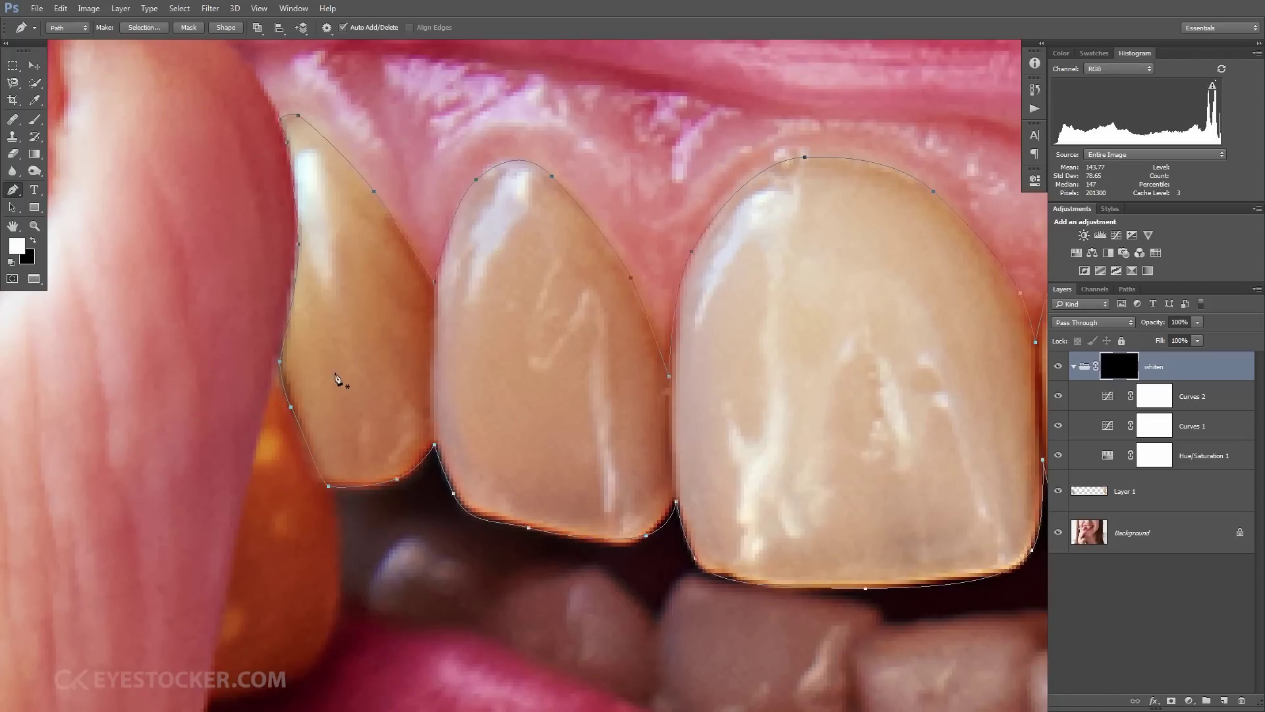
- Convert the closed teeth path into a new anti-aliased selection with a feather radius of 0.5 pixels
{"action": "key", "text": "z"}
{"action": "left_click_drag", "start_coordinate": [493, 341], "coordinate": [439, 346]}
{"action": "key", "text": "p"}
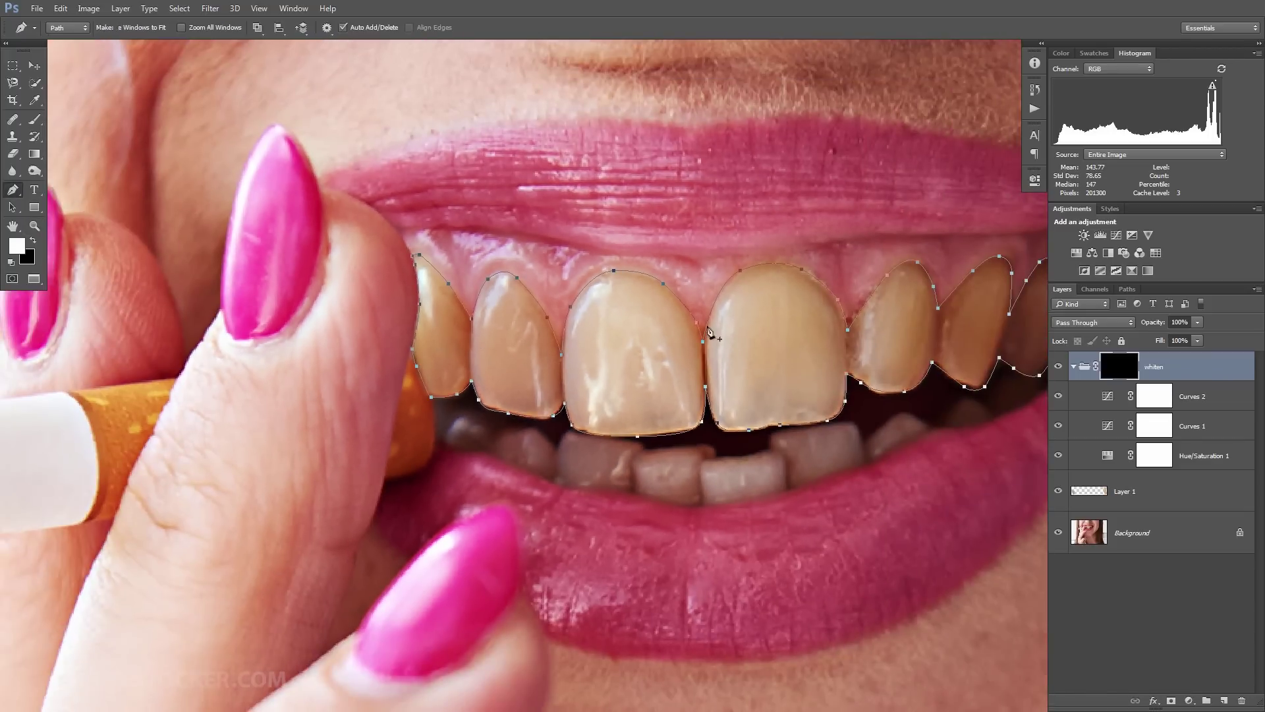
{"action": "left_click_drag", "start_coordinate": [628, 343], "coordinate": [460, 377]}
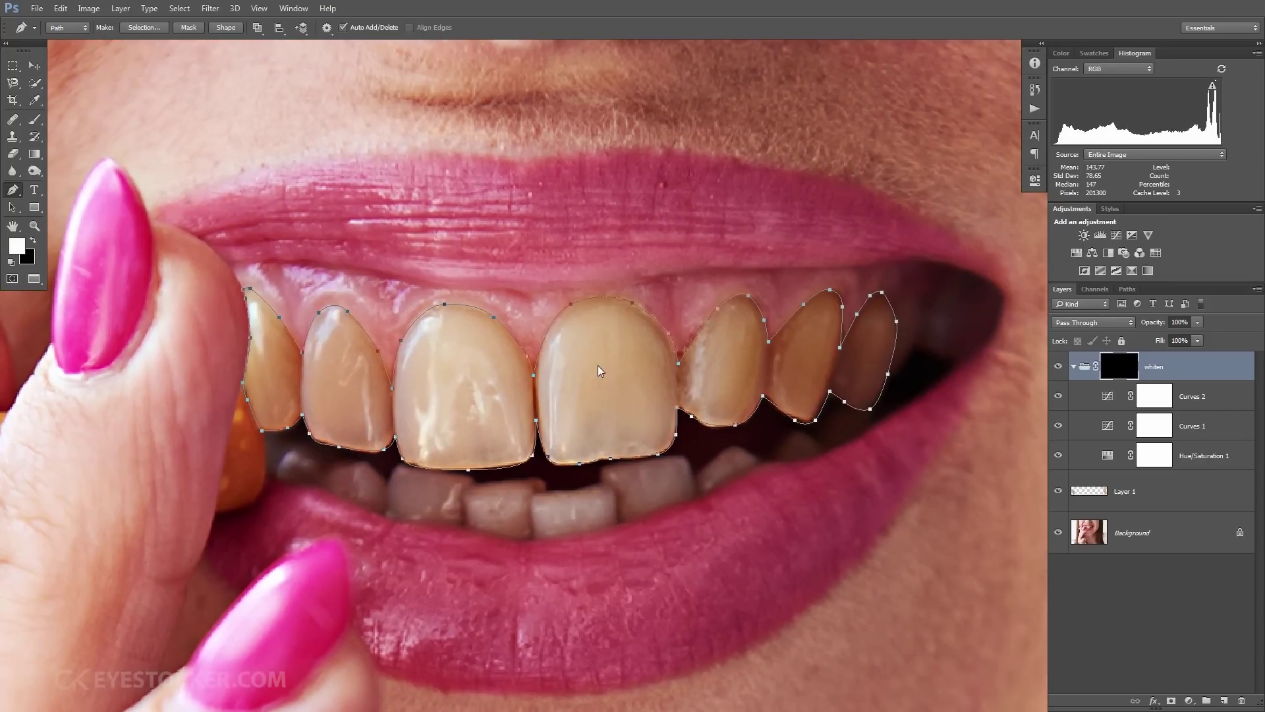
{"action": "right_click", "coordinate": [598, 368]}
{"action": "left_click", "coordinate": [613, 422]}
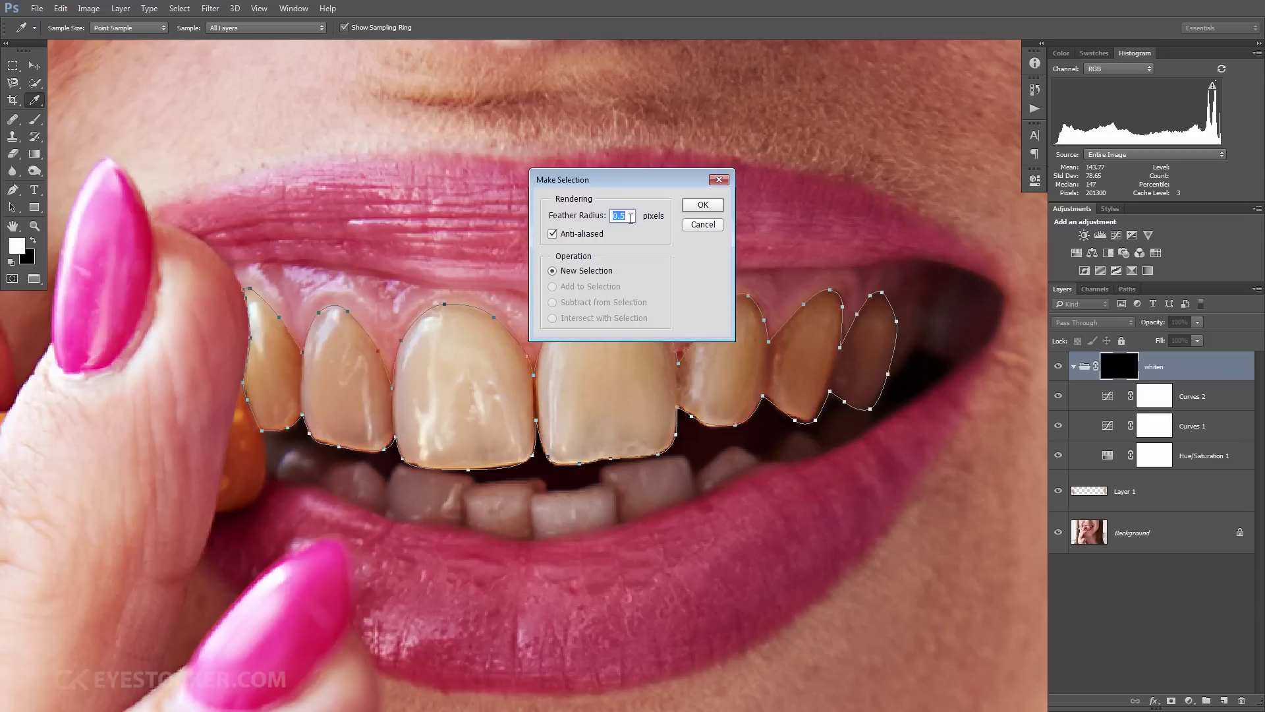
{"action": "left_click", "coordinate": [699, 206]}
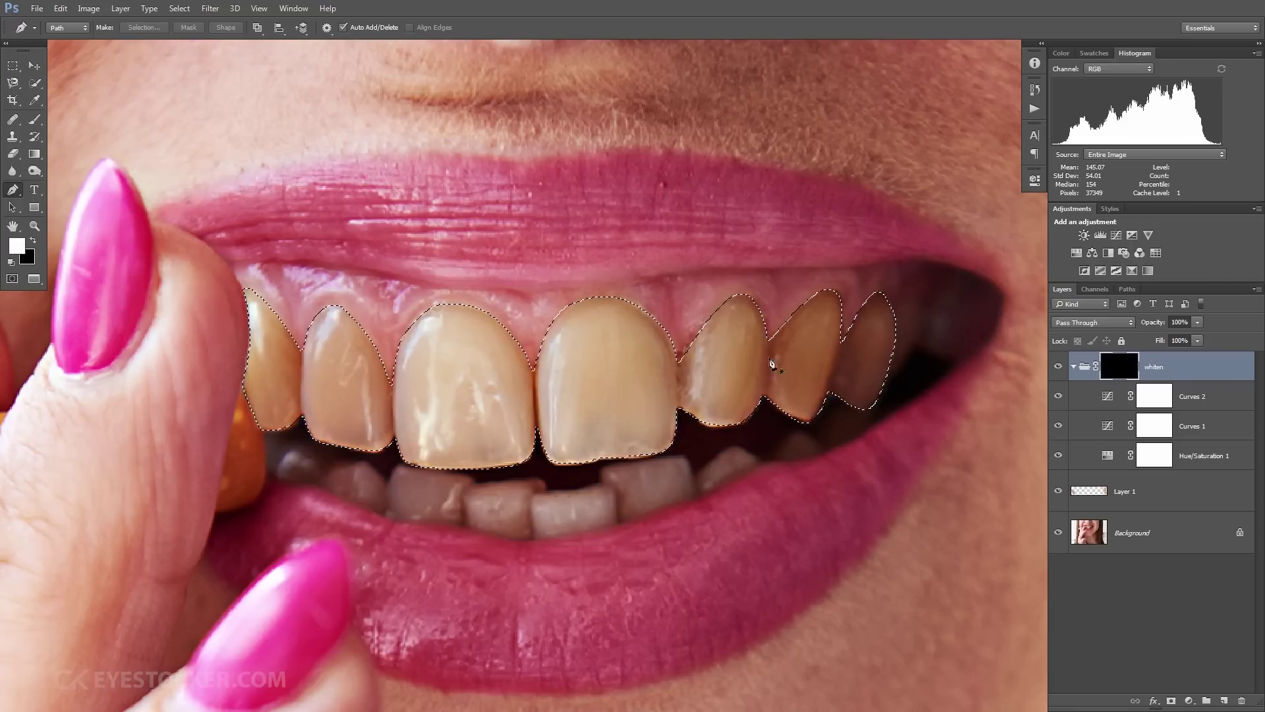
- Fill the selected teeth with white on the whiten group's mask and clear the selection
{"action": "key", "text": "shift+F5"}
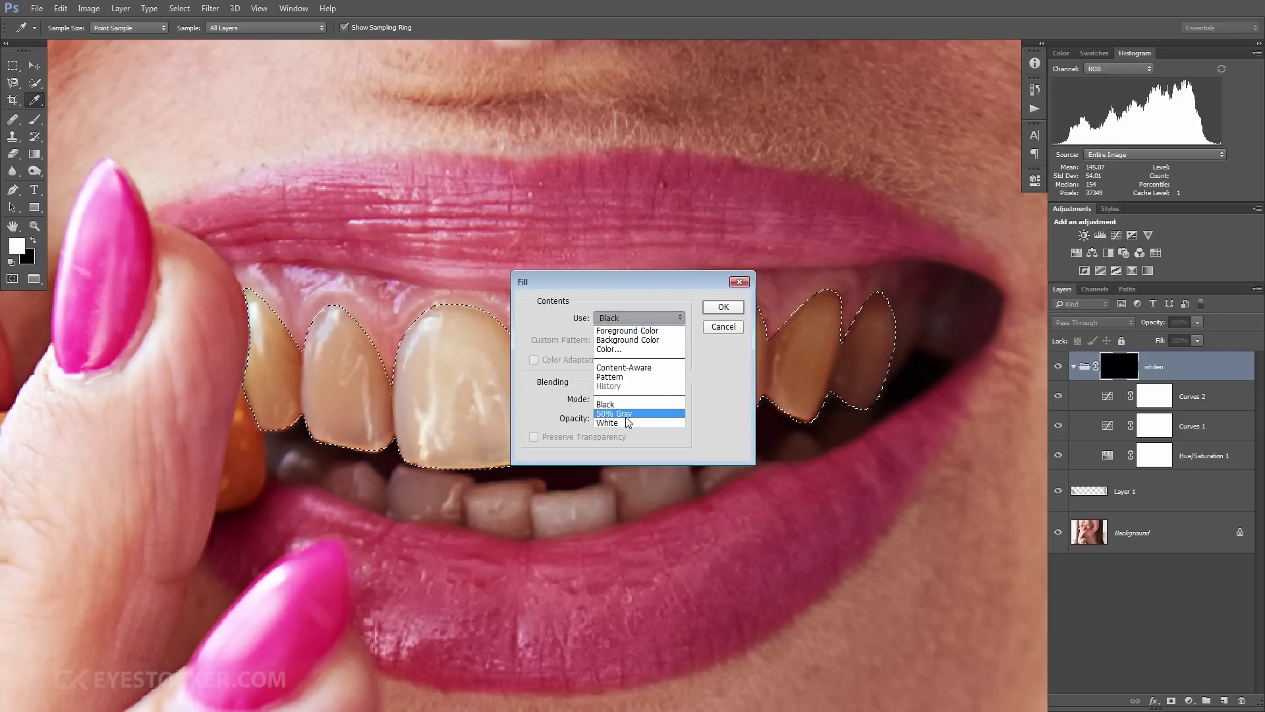
{"action": "left_click", "coordinate": [723, 309]}
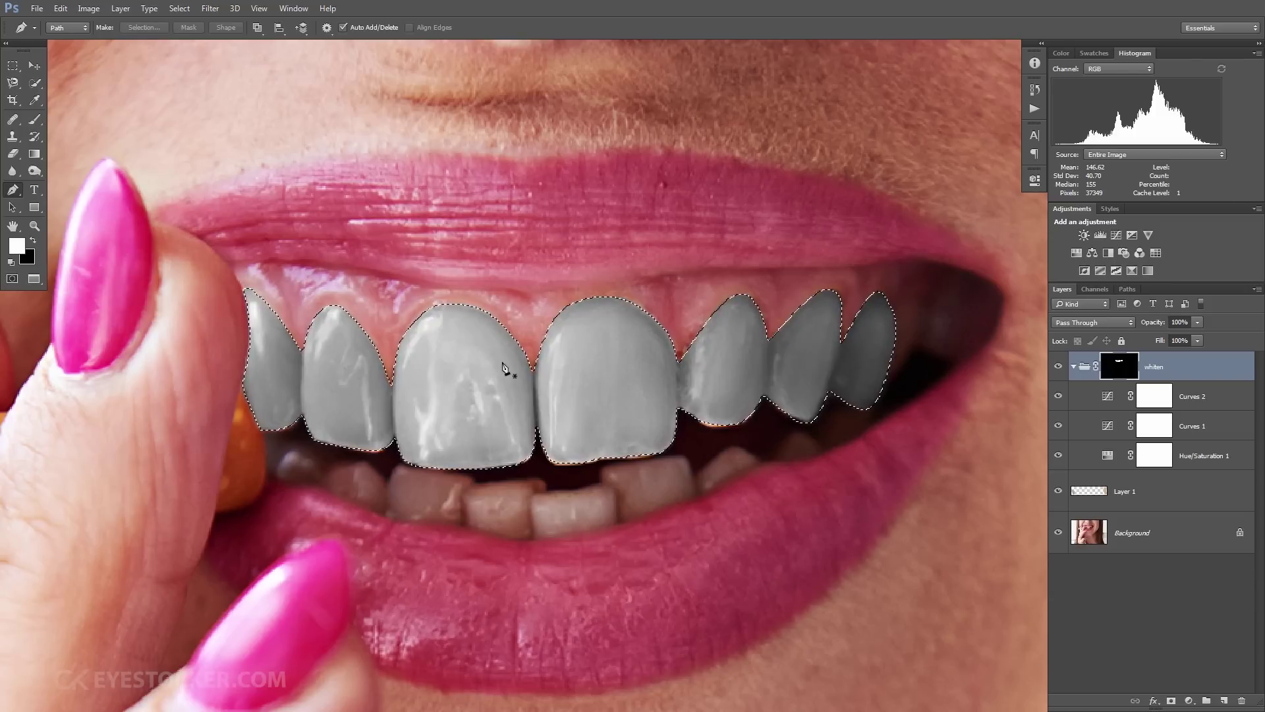
{"action": "left_click", "coordinate": [13, 66]}
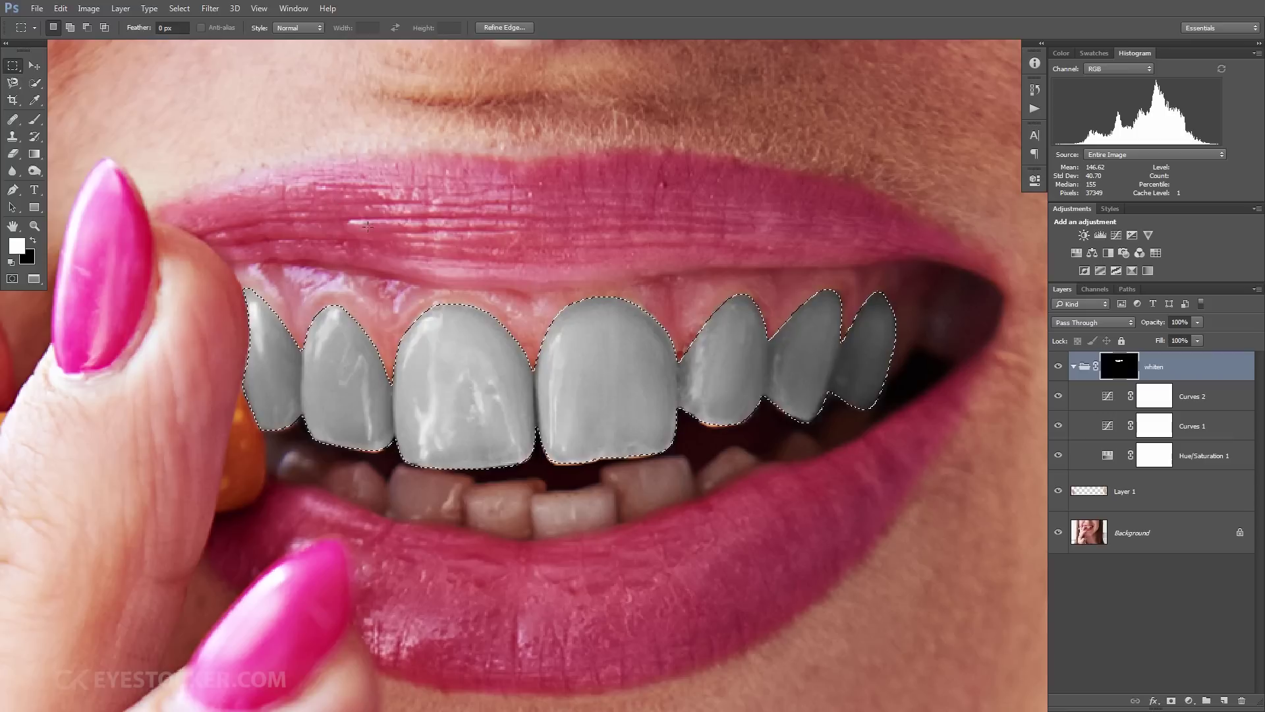
{"action": "left_click", "coordinate": [386, 276]}
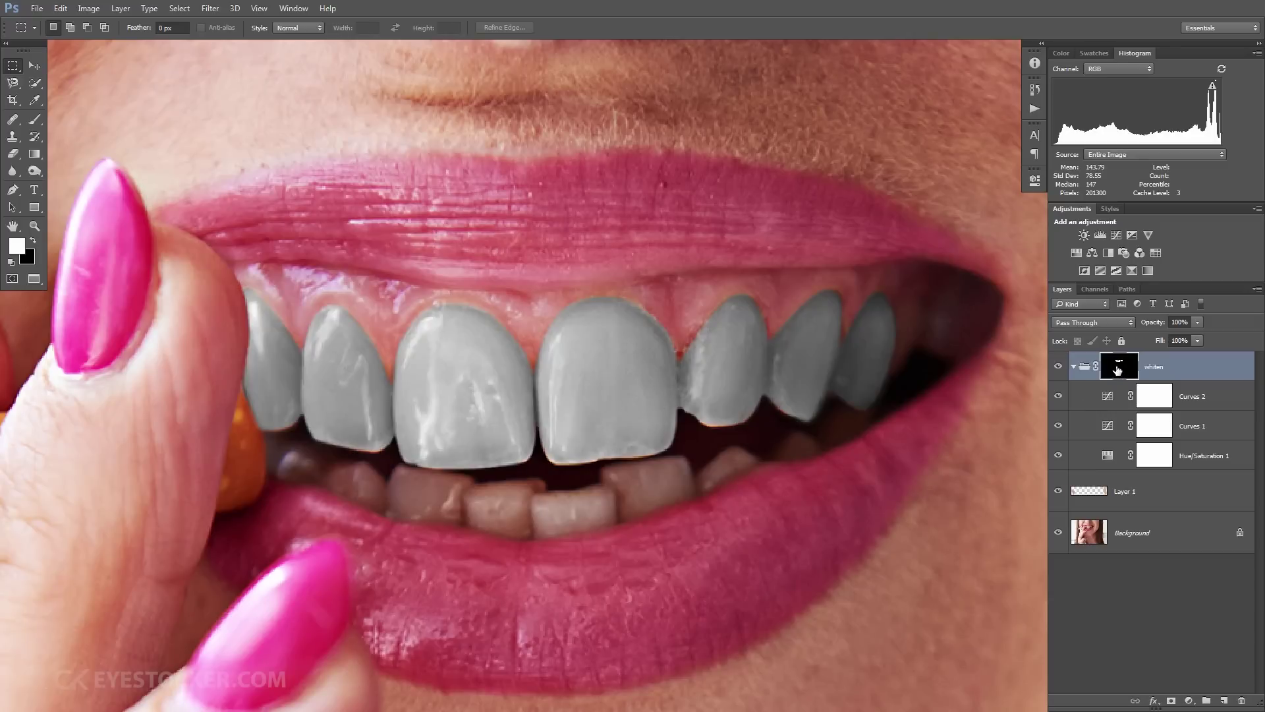
- Paint white over the lower row of teeth on the whiten group's mask using the Brush at 54% flow
{"action": "left_click", "coordinate": [34, 119]}
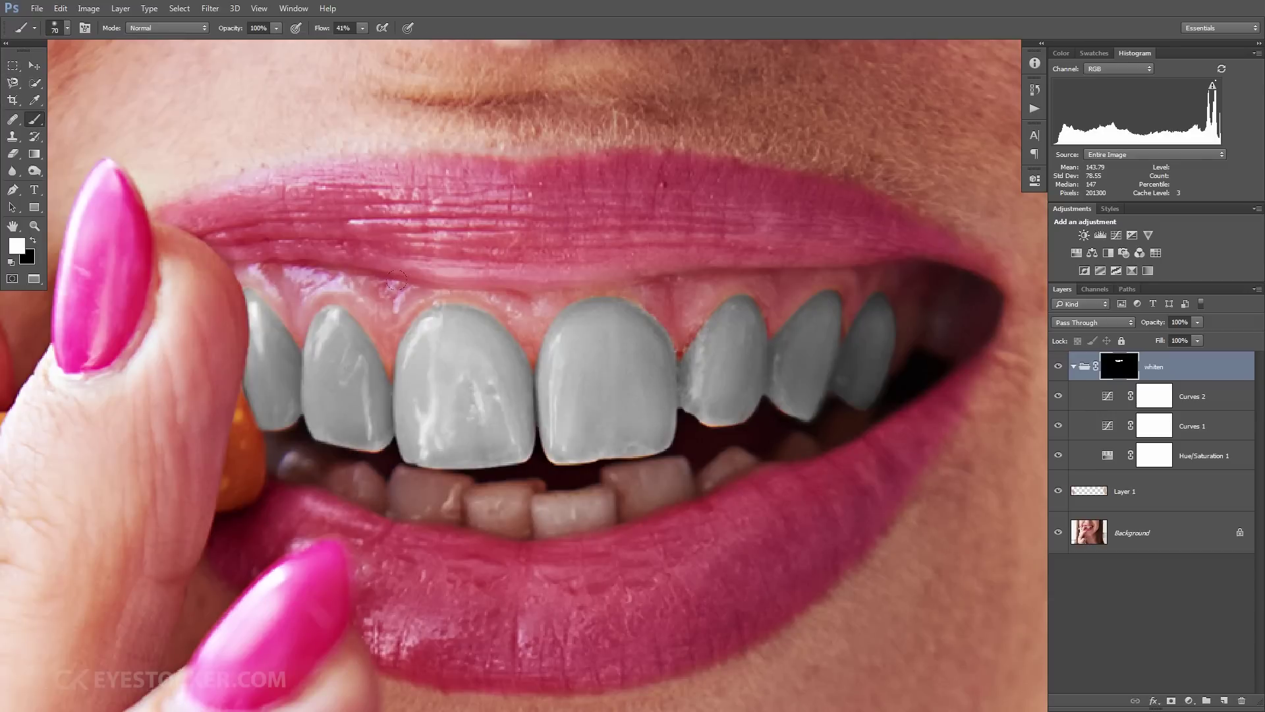
{"action": "mouse_move", "coordinate": [433, 302]}
{"action": "left_mouse_down"}
{"action": "mouse_move", "coordinate": [414, 301]}
{"action": "mouse_move", "coordinate": [411, 319]}
{"action": "mouse_move", "coordinate": [413, 287]}
{"action": "mouse_move", "coordinate": [401, 310]}
{"action": "left_mouse_up"}
{"action": "key", "text": "z"}
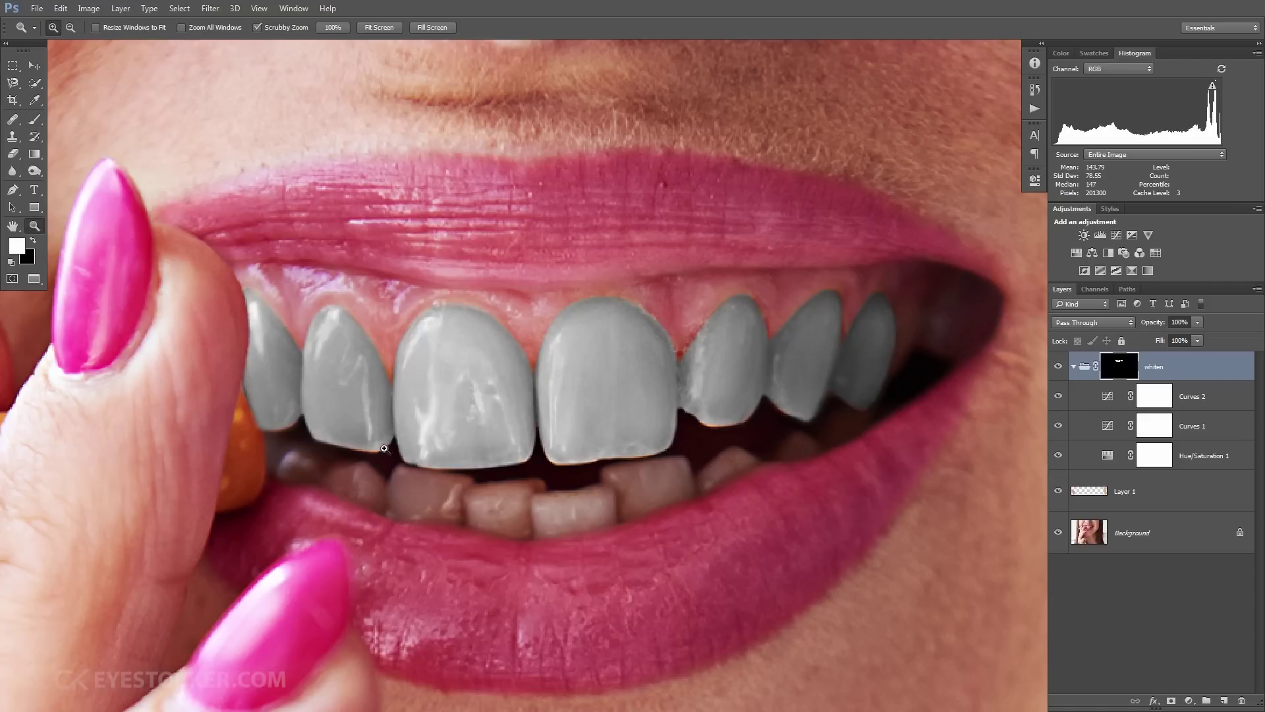
{"action": "left_click", "coordinate": [338, 465]}
{"action": "left_click_drag", "start_coordinate": [352, 445], "coordinate": [319, 454]}
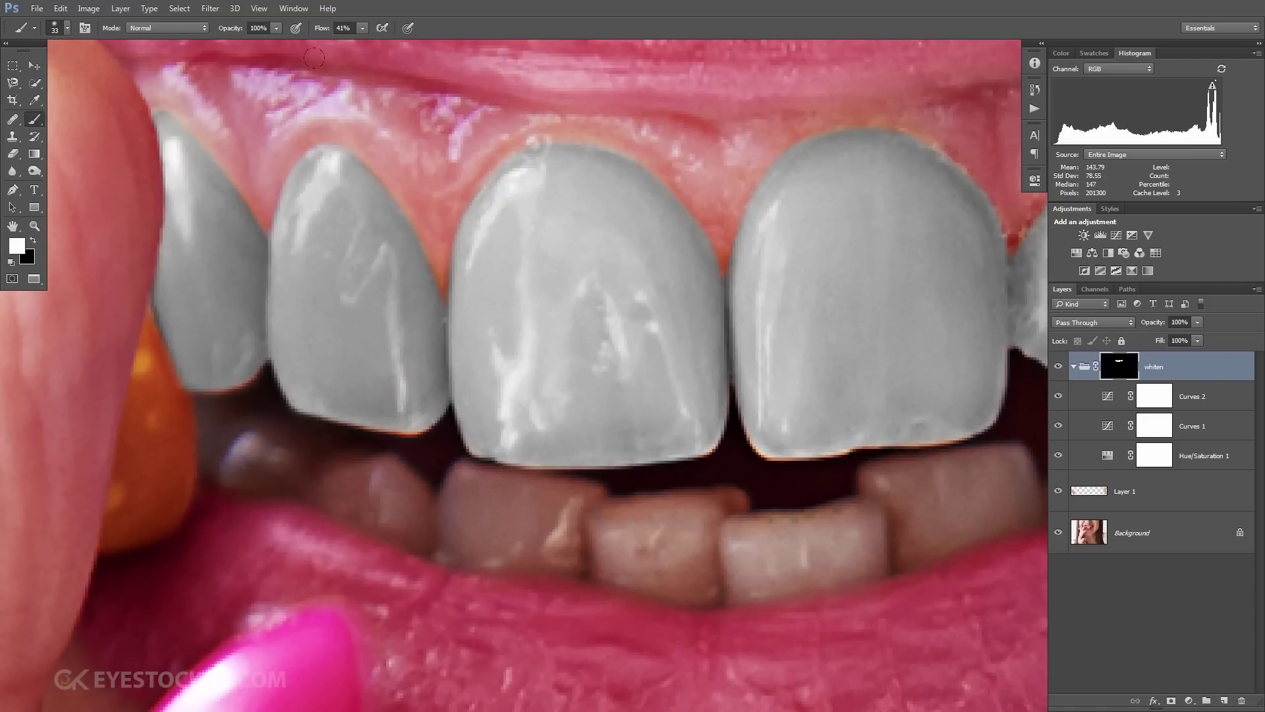
{"action": "left_click_drag", "start_coordinate": [324, 29], "coordinate": [333, 29]}
{"action": "mouse_move", "coordinate": [279, 386]}
{"action": "left_mouse_down"}
{"action": "mouse_move", "coordinate": [232, 410]}
{"action": "mouse_move", "coordinate": [222, 438]}
{"action": "mouse_move", "coordinate": [213, 417]}
{"action": "mouse_move", "coordinate": [204, 429]}
{"action": "mouse_move", "coordinate": [233, 463]}
{"action": "mouse_move", "coordinate": [259, 449]}
{"action": "mouse_move", "coordinate": [292, 468]}
{"action": "mouse_move", "coordinate": [363, 470]}
{"action": "mouse_move", "coordinate": [366, 460]}
{"action": "mouse_move", "coordinate": [386, 487]}
{"action": "mouse_move", "coordinate": [377, 500]}
{"action": "mouse_move", "coordinate": [429, 511]}
{"action": "mouse_move", "coordinate": [523, 480]}
{"action": "mouse_move", "coordinate": [436, 484]}
{"action": "mouse_move", "coordinate": [481, 517]}
{"action": "mouse_move", "coordinate": [571, 496]}
{"action": "mouse_move", "coordinate": [587, 545]}
{"action": "mouse_move", "coordinate": [667, 548]}
{"action": "mouse_move", "coordinate": [578, 488]}
{"action": "left_mouse_up"}
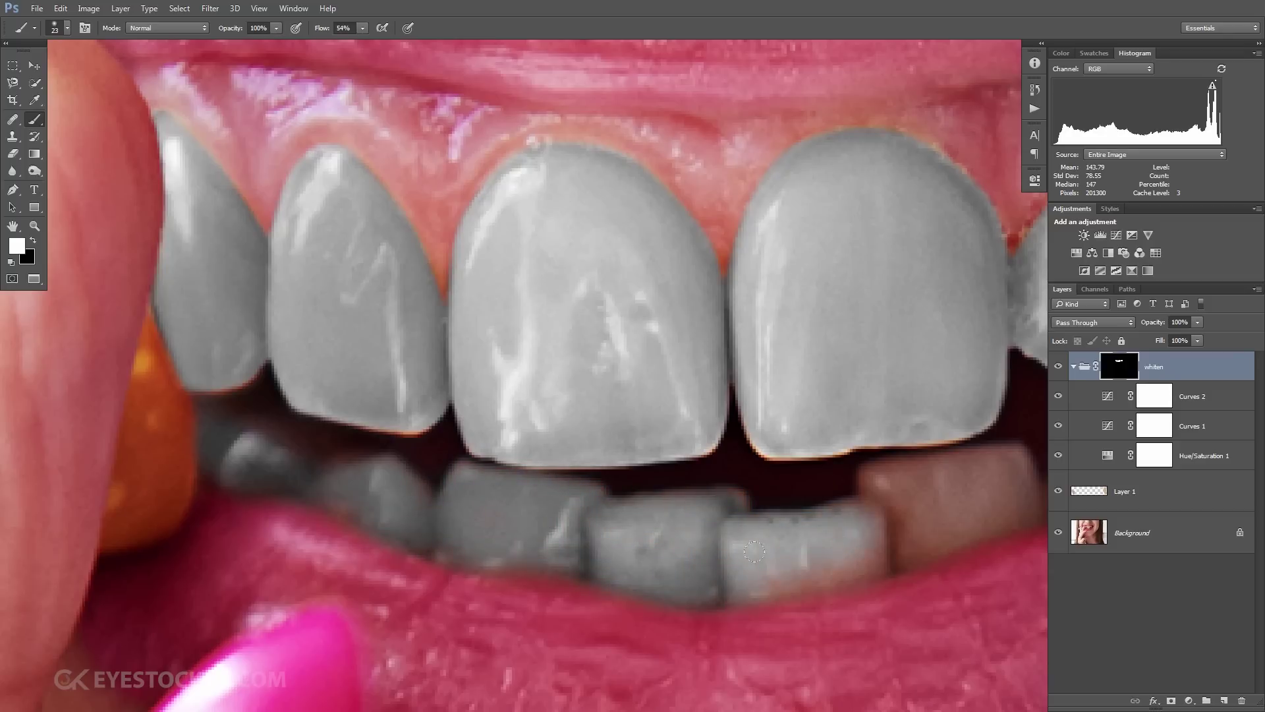
{"action": "left_click_drag", "start_coordinate": [755, 551], "coordinate": [841, 586]}
{"action": "mouse_move", "coordinate": [865, 523]}
{"action": "left_mouse_down"}
{"action": "mouse_move", "coordinate": [481, 474]}
{"action": "mouse_move", "coordinate": [494, 459]}
{"action": "mouse_move", "coordinate": [626, 480]}
{"action": "mouse_move", "coordinate": [556, 490]}
{"action": "mouse_move", "coordinate": [522, 527]}
{"action": "mouse_move", "coordinate": [680, 457]}
{"action": "mouse_move", "coordinate": [874, 407]}
{"action": "mouse_move", "coordinate": [765, 432]}
{"action": "mouse_move", "coordinate": [900, 398]}
{"action": "left_mouse_up"}
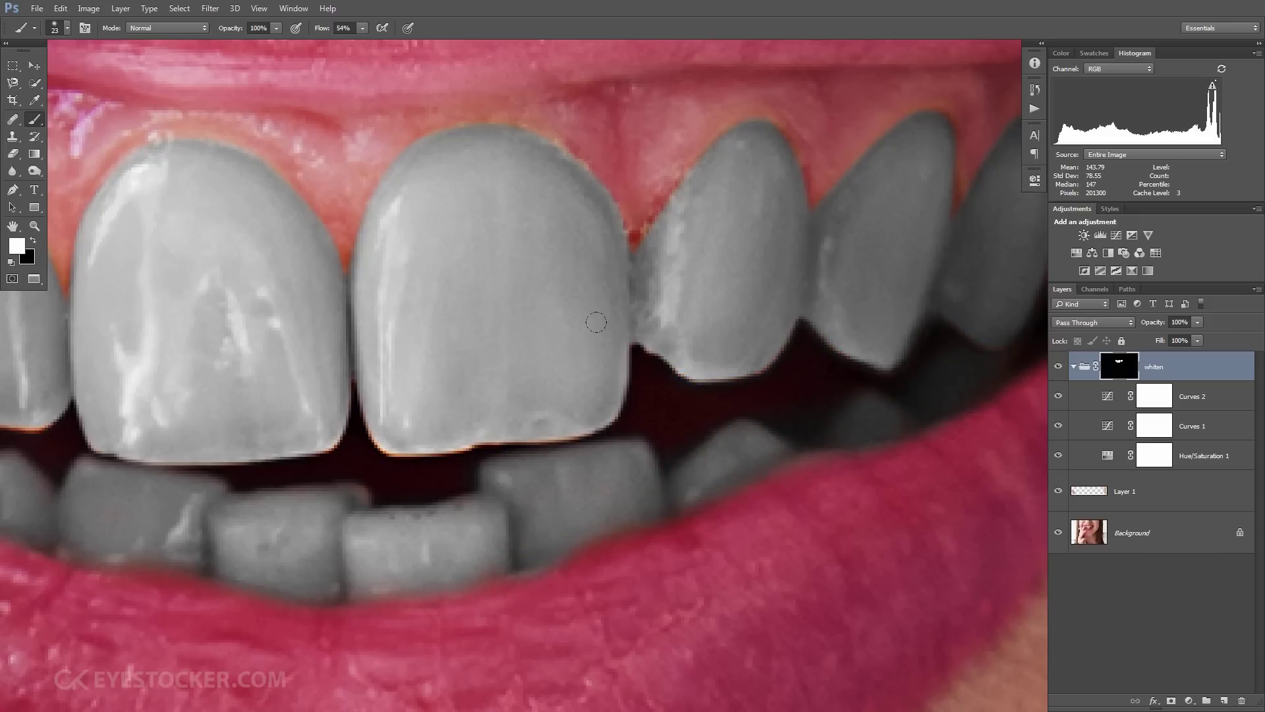
- Paint white on the group mask along the lower edges of the upper teeth with a 10-pixel brush
{"action": "key", "text": "bracketleft"}
{"action": "key", "text": "bracketleft"}
{"action": "mouse_move", "coordinate": [547, 418]}
{"action": "left_mouse_down"}
{"action": "mouse_move", "coordinate": [483, 433]}
{"action": "mouse_move", "coordinate": [536, 432]}
{"action": "mouse_move", "coordinate": [384, 443]}
{"action": "mouse_move", "coordinate": [469, 437]}
{"action": "left_mouse_up"}
{"action": "mouse_move", "coordinate": [345, 398]}
{"action": "left_mouse_down"}
{"action": "mouse_move", "coordinate": [319, 443]}
{"action": "mouse_move", "coordinate": [164, 456]}
{"action": "left_mouse_up"}
{"action": "left_click_drag", "start_coordinate": [99, 435], "coordinate": [500, 418]}
{"action": "left_click_drag", "start_coordinate": [361, 395], "coordinate": [443, 411]}
{"action": "left_click_drag", "start_coordinate": [283, 332], "coordinate": [241, 367]}
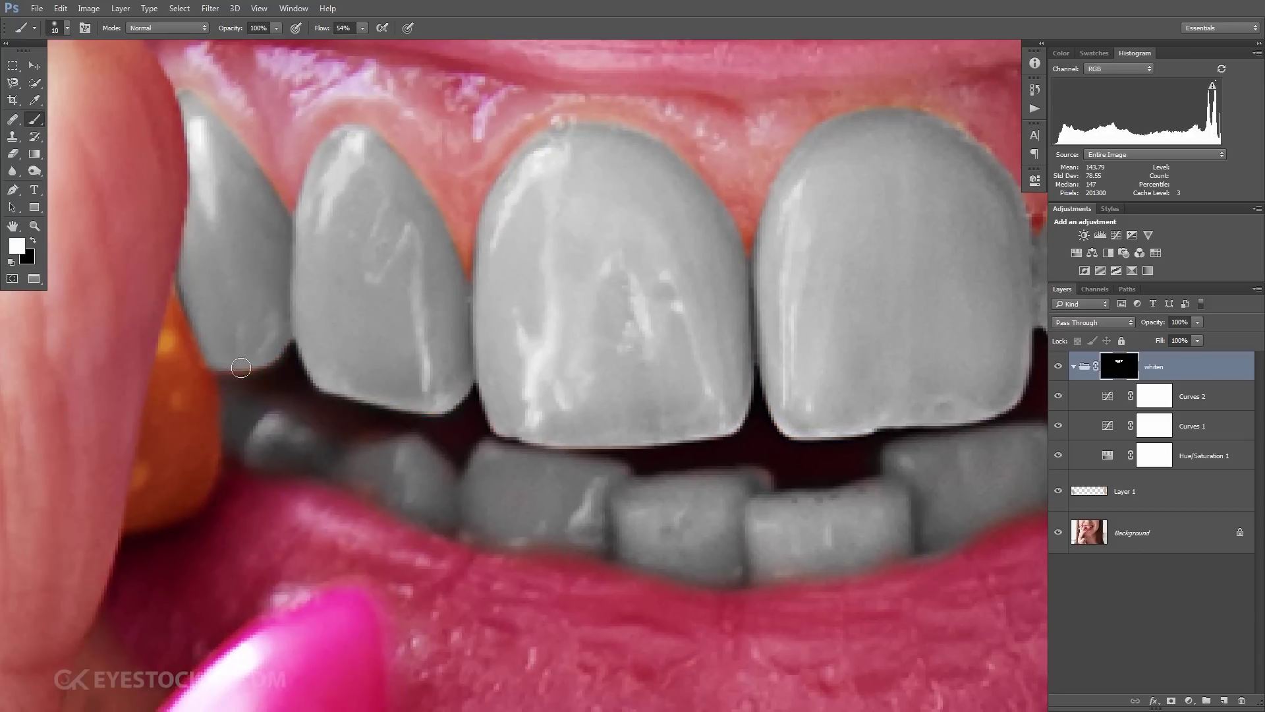
{"action": "key", "text": "bracketright"}
{"action": "key", "text": "bracketright"}
- Raise the saturation of the Hue/Saturation 1 adjustment to bring back a little natural tooth colour
{"action": "scroll", "coordinate": [241, 367], "scroll_direction": "up", "scroll_amount": 3}
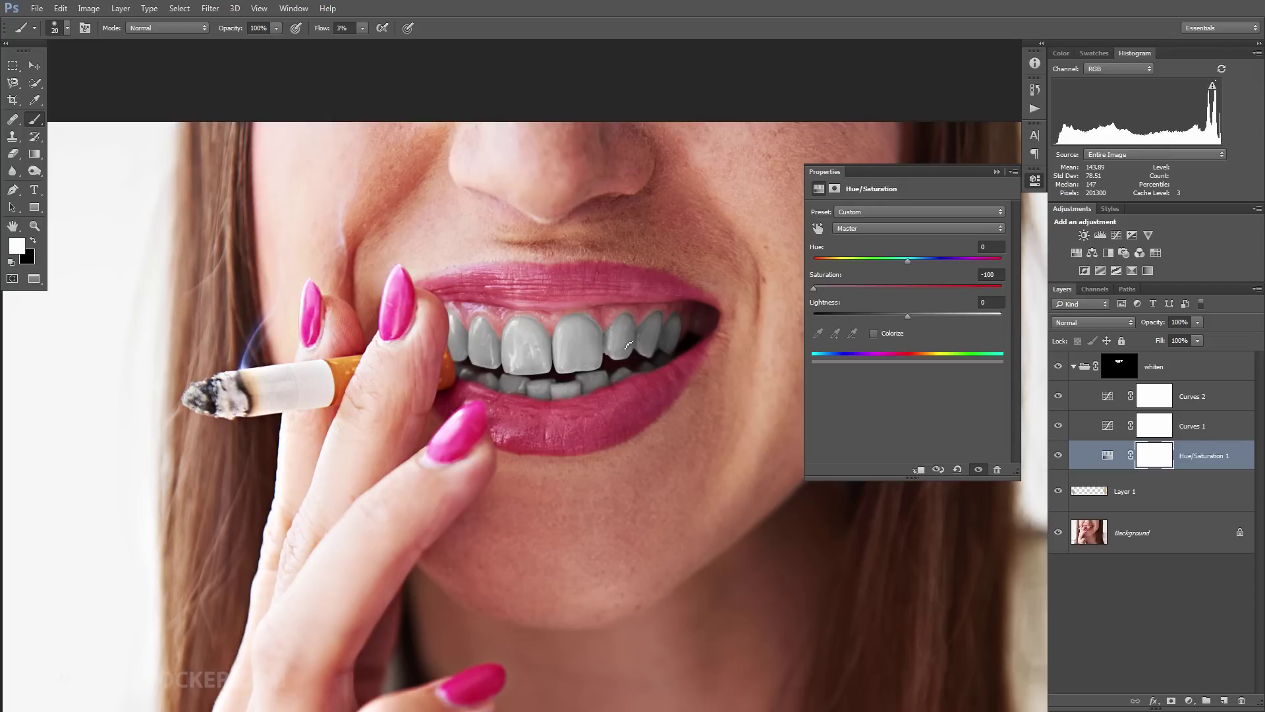
{"action": "left_click_drag", "start_coordinate": [820, 289], "coordinate": [855, 293]}
{"action": "left_click", "coordinate": [1035, 181]}
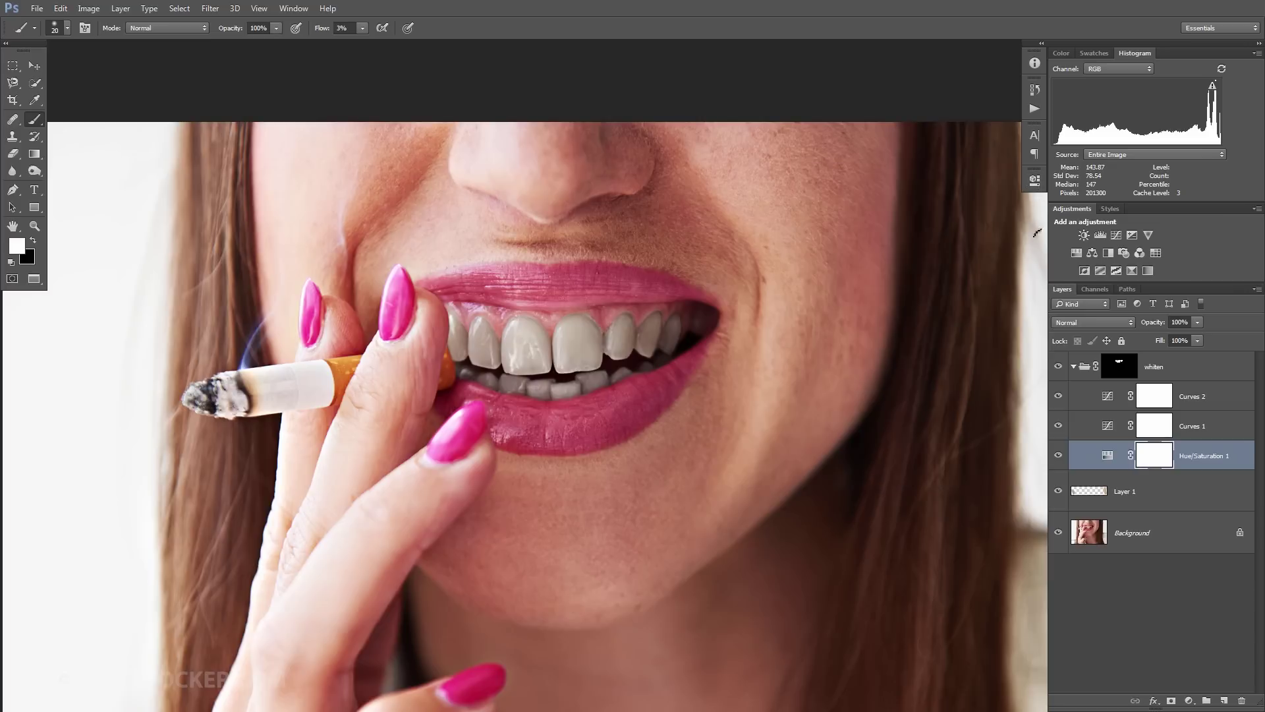
- Brighten the teeth by raising the midtones of the Curves 1 adjustment to input 128, output 185
{"action": "left_click", "coordinate": [1110, 429]}
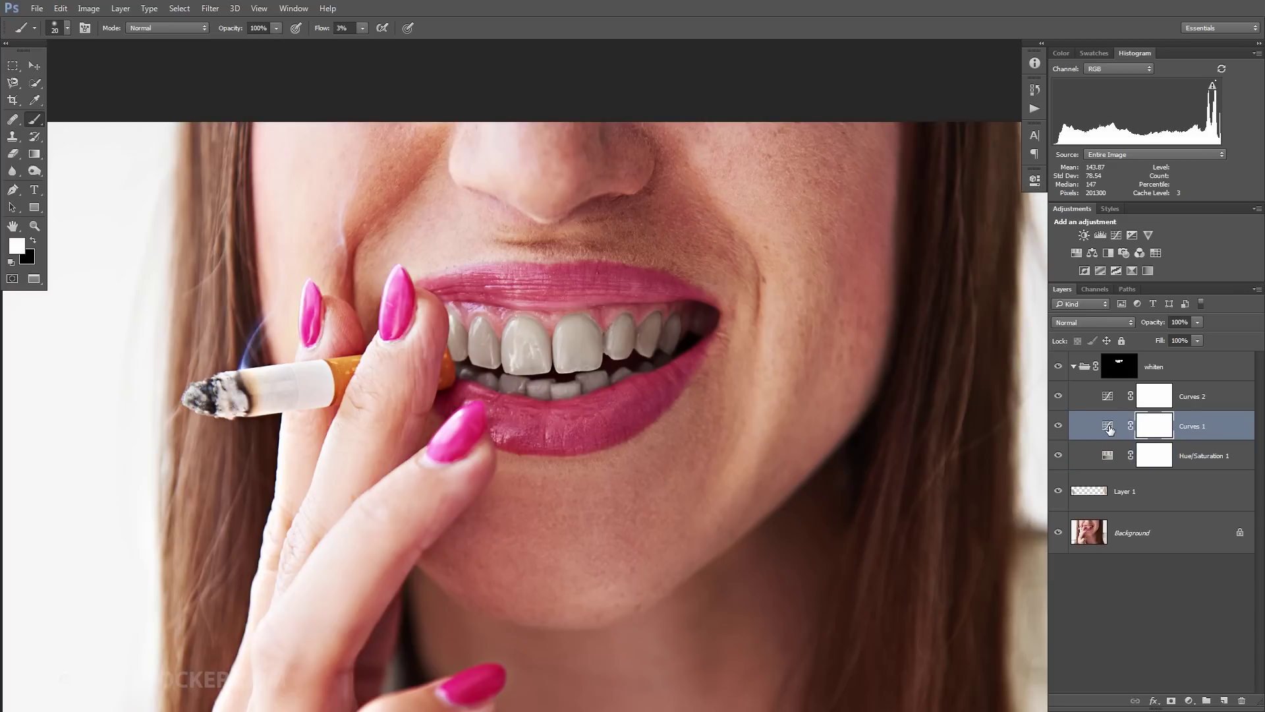
{"action": "double_click", "coordinate": [1109, 428]}
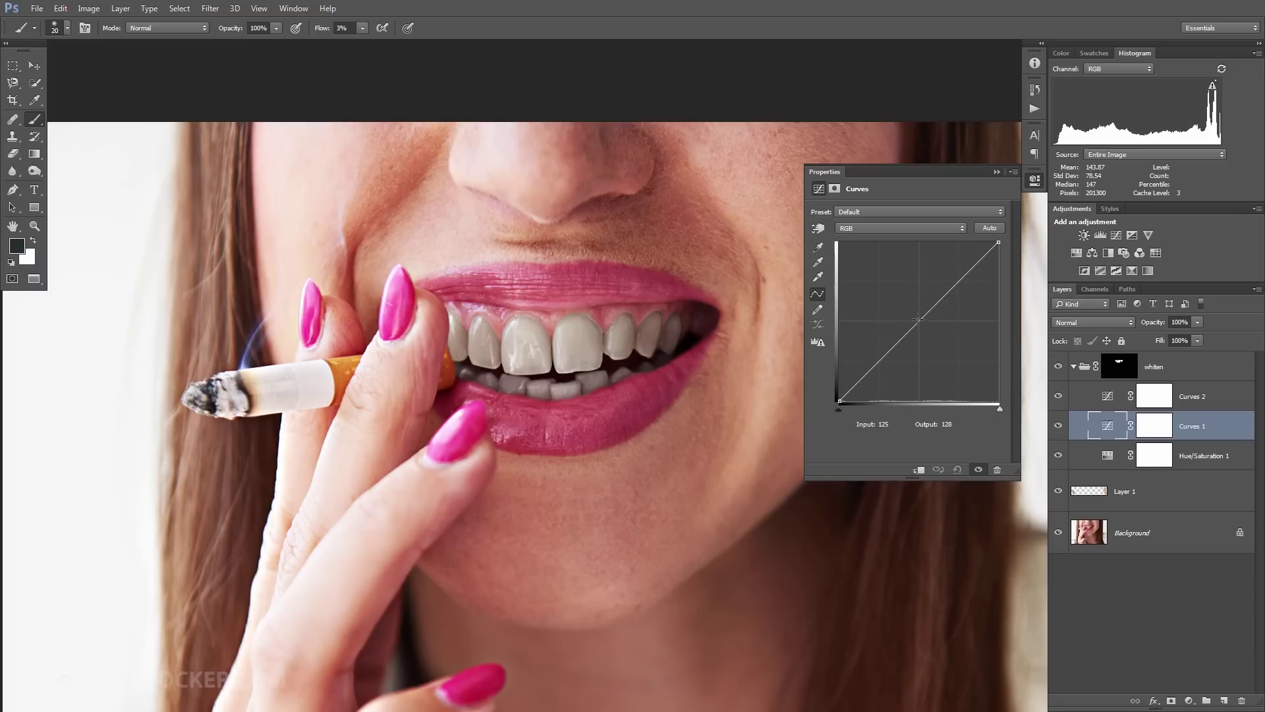
{"action": "left_click_drag", "start_coordinate": [919, 318], "coordinate": [919, 285]}
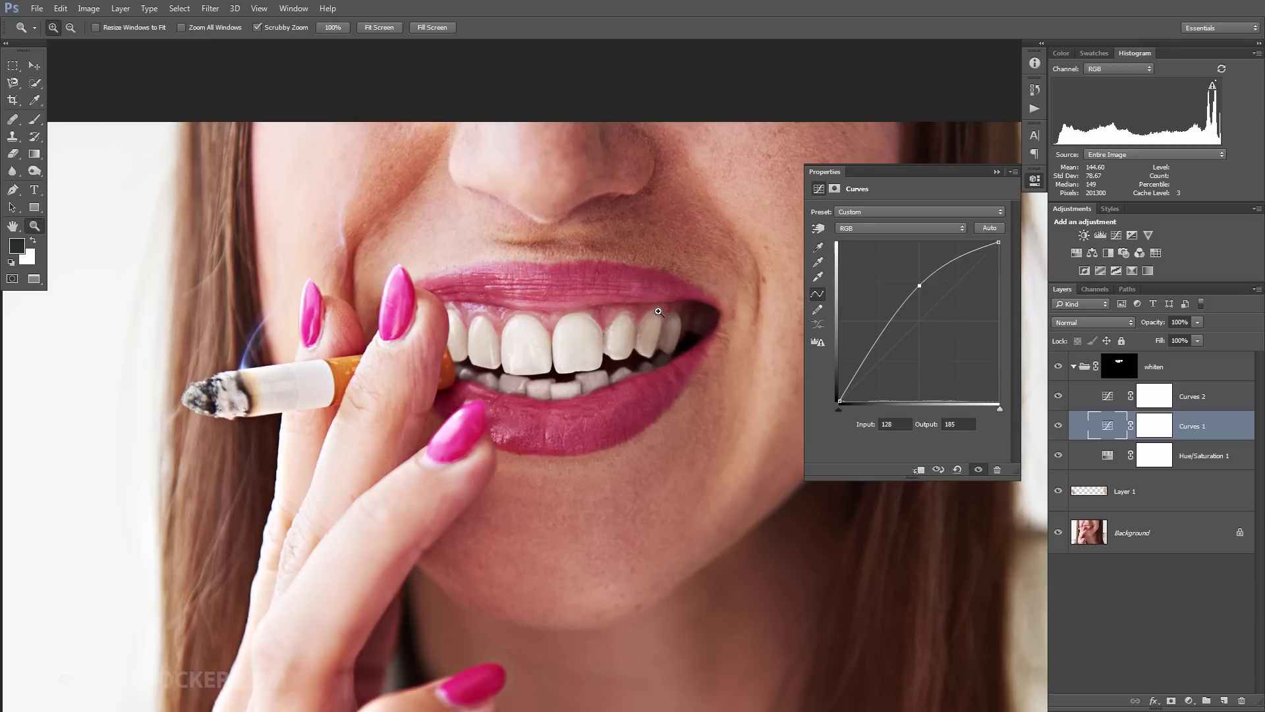
- Raise the midtones of the Curves 2 adjustment to input 127, output 177
{"action": "left_click_drag", "start_coordinate": [658, 312], "coordinate": [729, 313]}
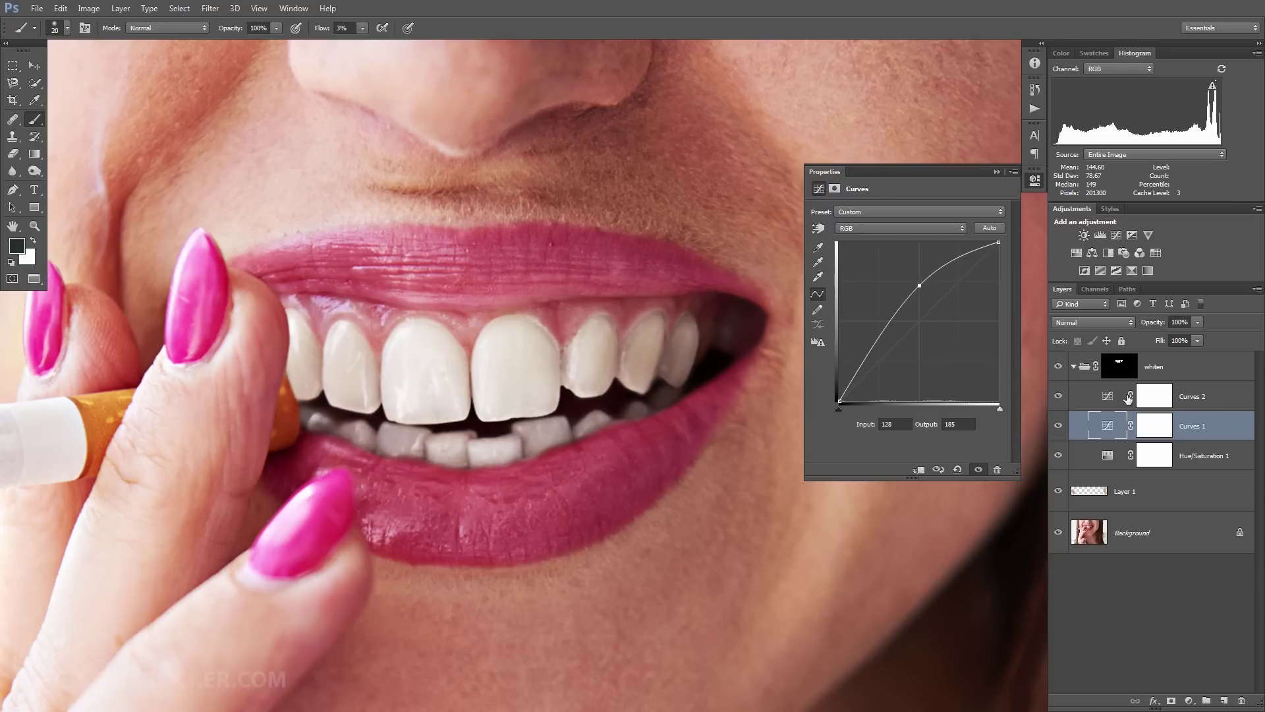
{"action": "left_click", "coordinate": [1109, 398]}
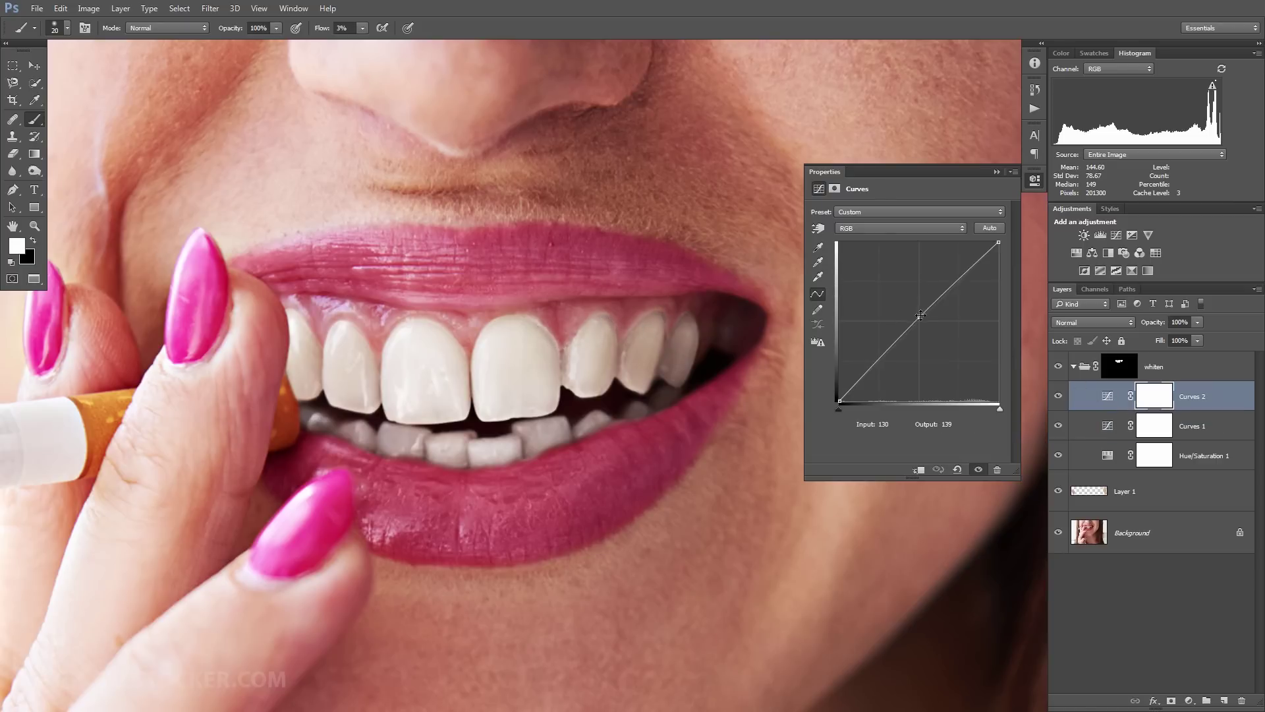
{"action": "left_click_drag", "start_coordinate": [920, 315], "coordinate": [919, 290]}
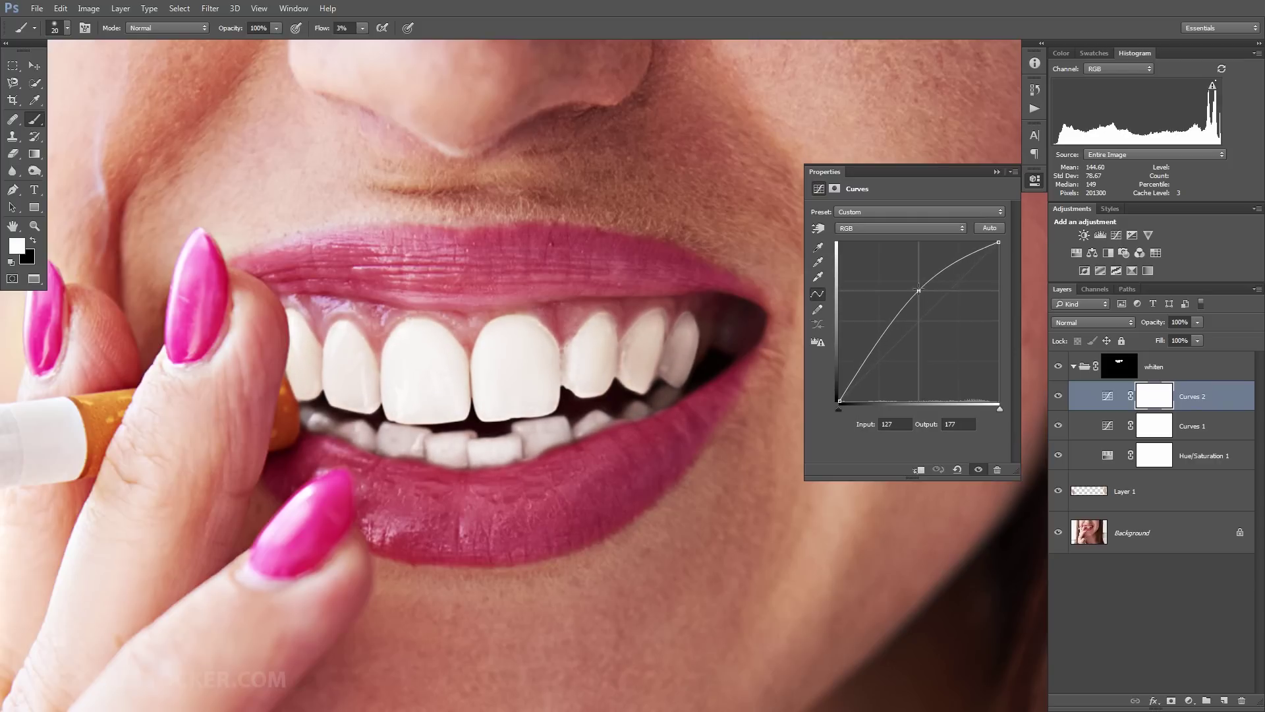
{"action": "left_click", "coordinate": [1034, 179]}
- Invert the Curves 2 layer mask to black so that its brightening is hidden
{"action": "key", "text": "z"}
{"action": "left_click_drag", "start_coordinate": [593, 330], "coordinate": [621, 331]}
{"action": "key", "text": "b"}
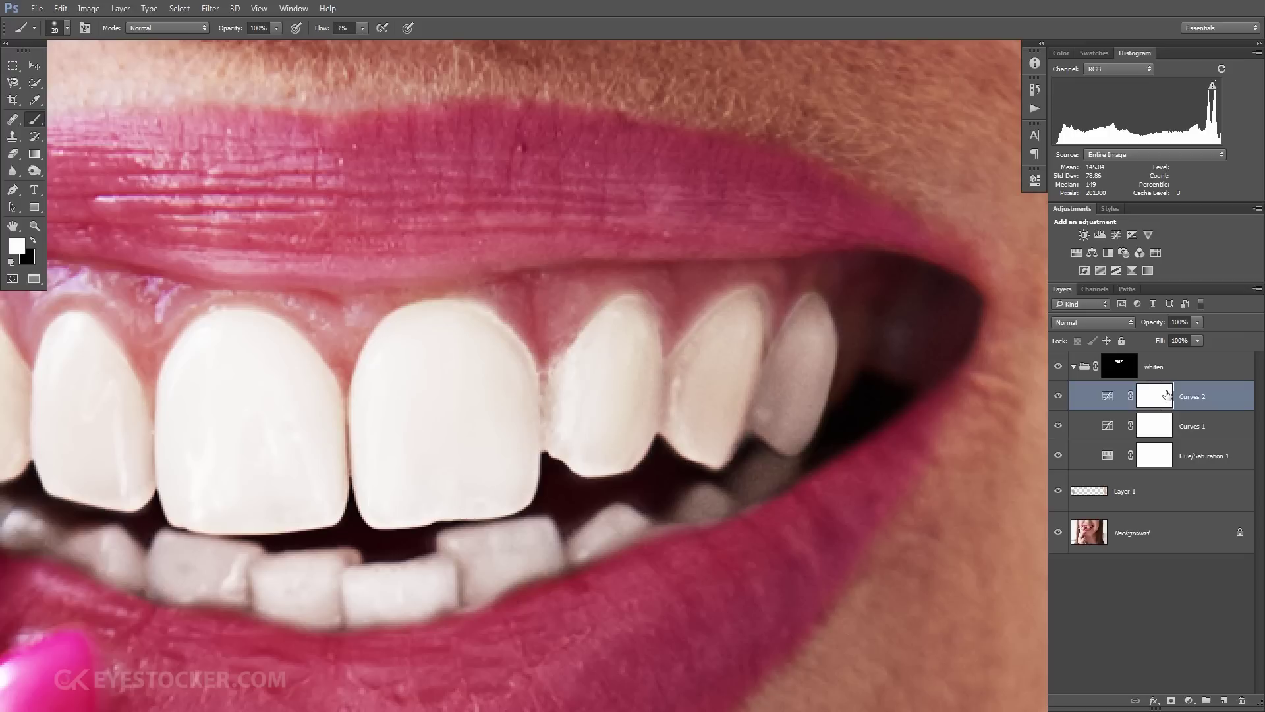
{"action": "key", "text": "ctrl+i"}
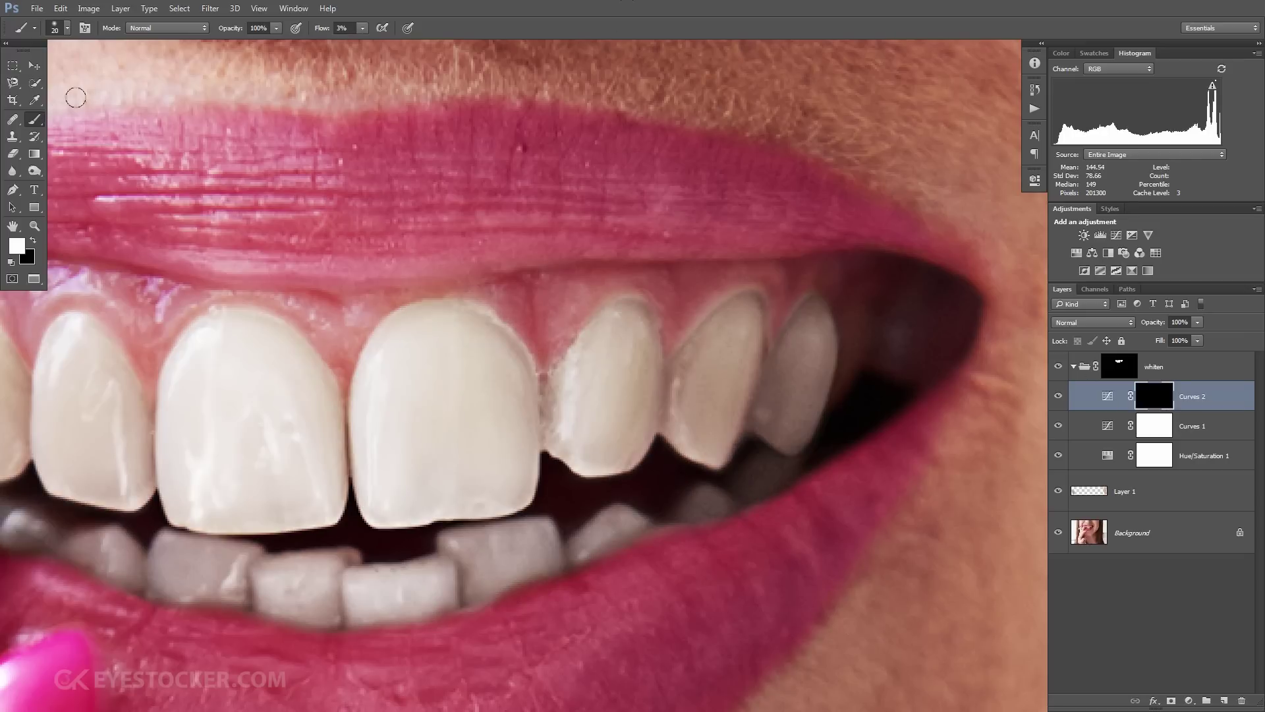
- Paint white at 3% flow on the Curves 2 mask to lighten the darker side teeth and the gaps between them
{"action": "key", "text": "shift+4"}
{"action": "key", "text": "shift+9"}
{"action": "left_click_drag", "start_coordinate": [322, 29], "coordinate": [290, 32]}
{"action": "key", "text": "z"}
{"action": "left_click", "coordinate": [542, 334]}
{"action": "key", "text": "b"}
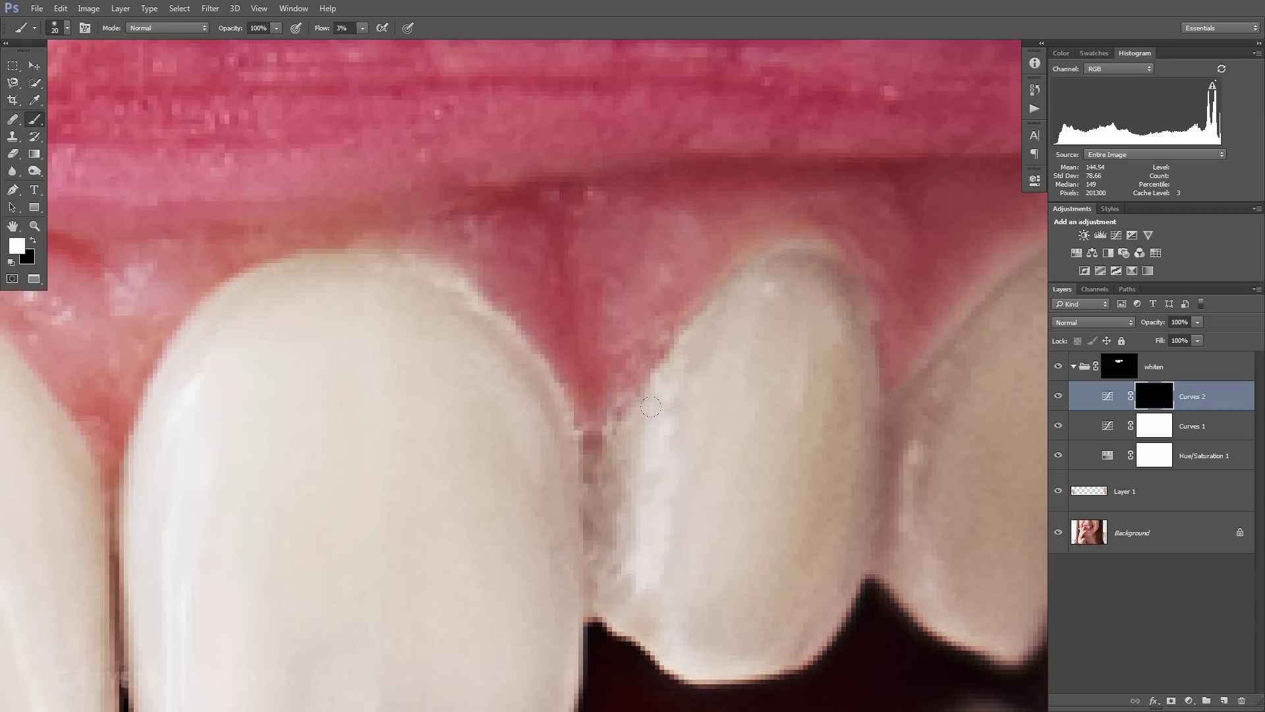
{"action": "left_click_drag", "start_coordinate": [539, 430], "coordinate": [192, 455]}
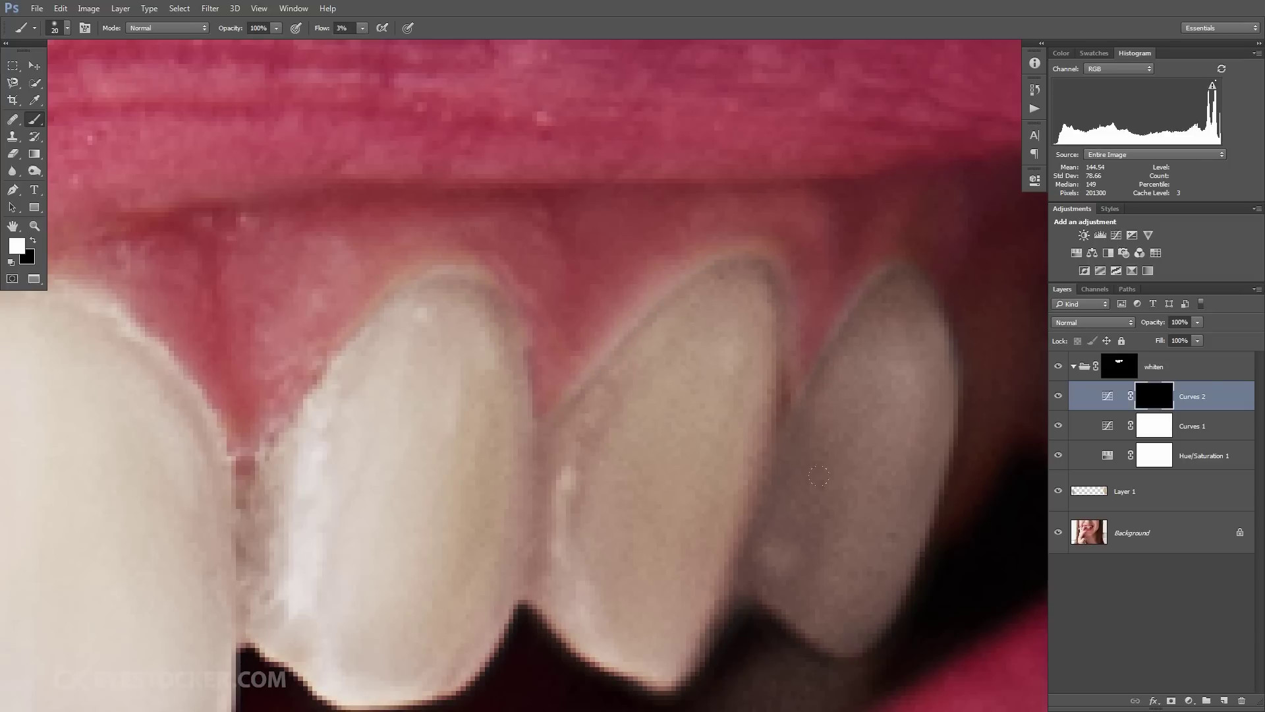
{"action": "key", "text": "bracketleft"}
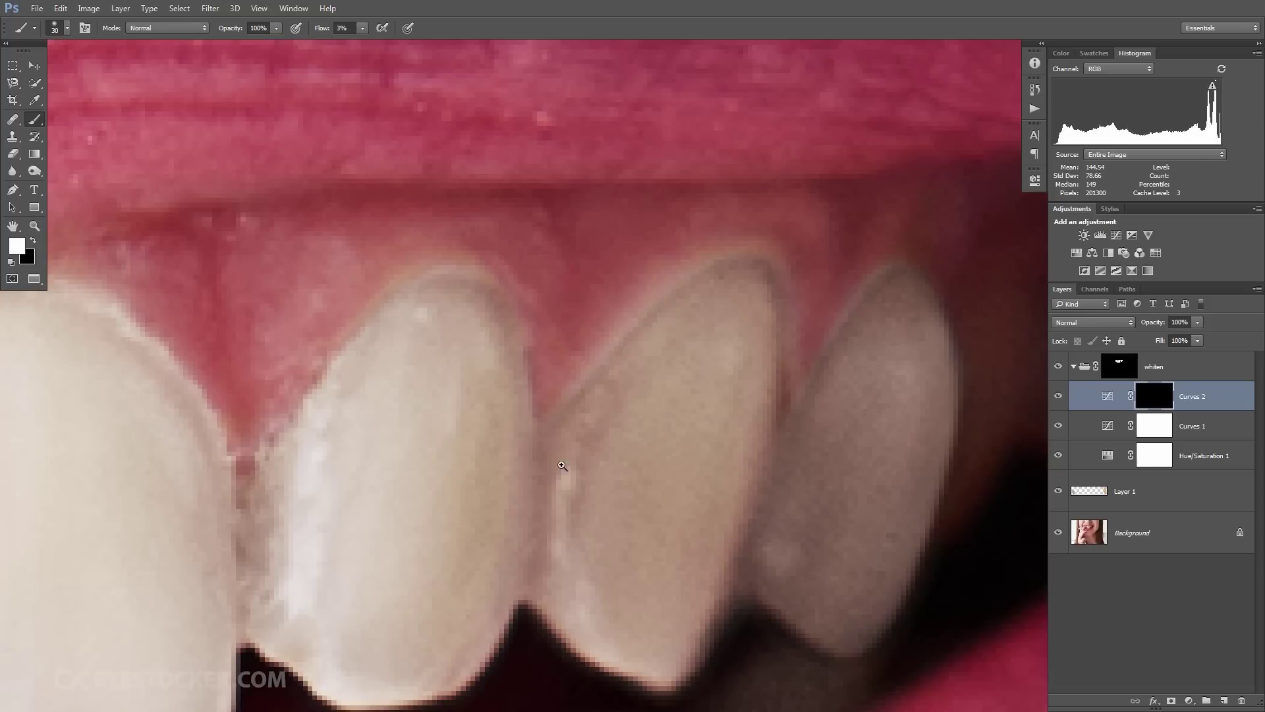
{"action": "left_click_drag", "start_coordinate": [593, 433], "coordinate": [394, 431]}
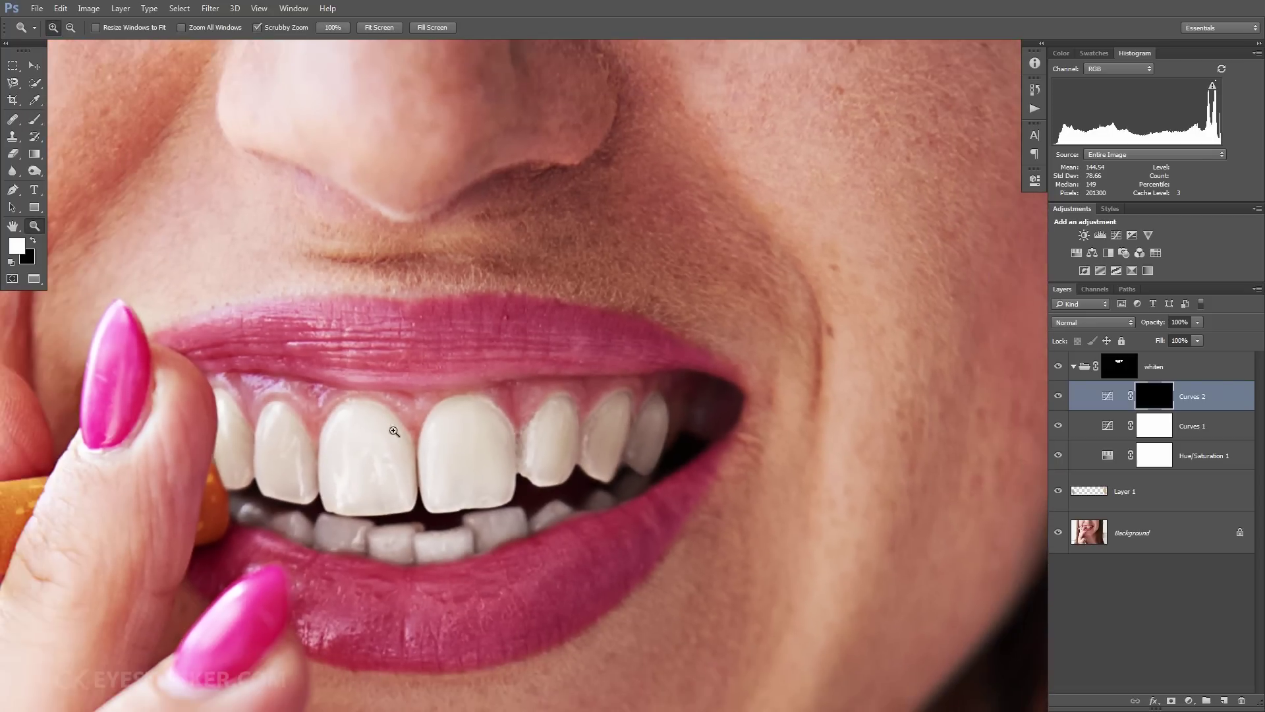
{"action": "key", "text": "b"}
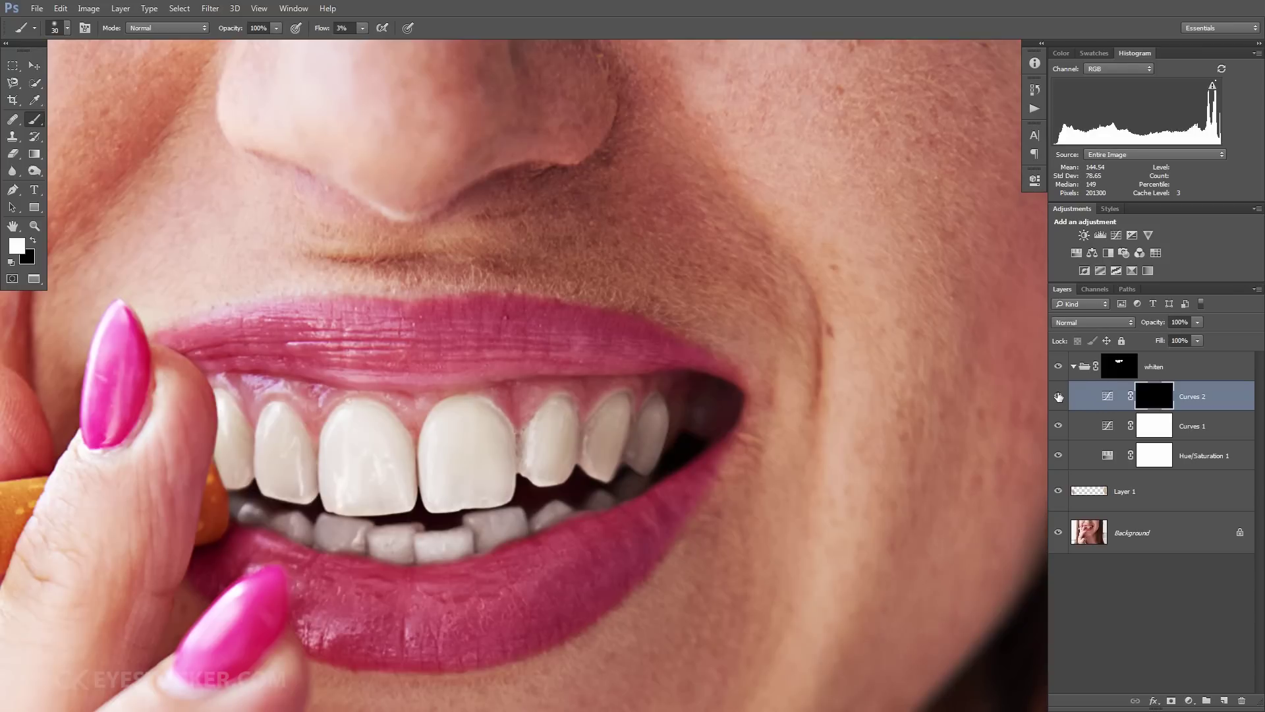
- Collapse the whiten group and compare the retouch with the original by showing only the Background, restoring the other layers after the check
{"action": "left_click_drag", "start_coordinate": [529, 430], "coordinate": [565, 364]}
{"action": "key", "text": "z"}
{"action": "key", "text": "b"}
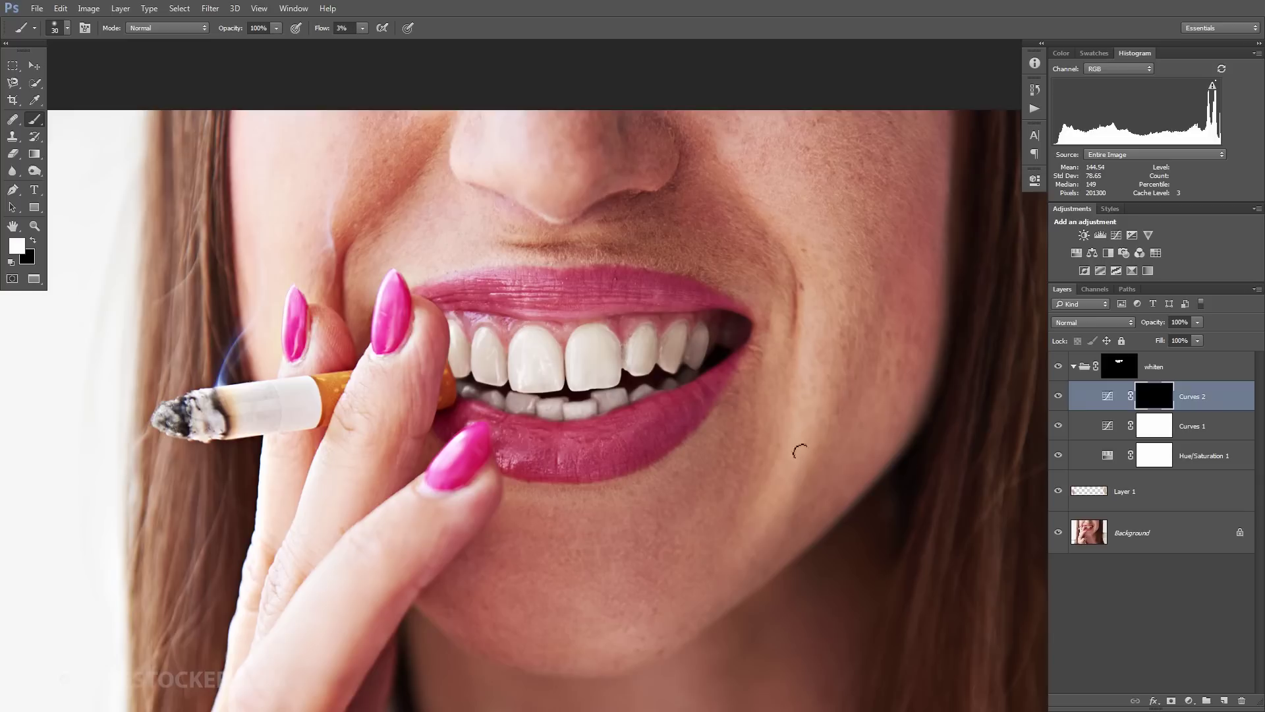
{"action": "left_click", "coordinate": [1074, 367]}
{"action": "key", "text": "x"}
{"action": "left_click", "coordinate": [1059, 447], "text": "alt"}
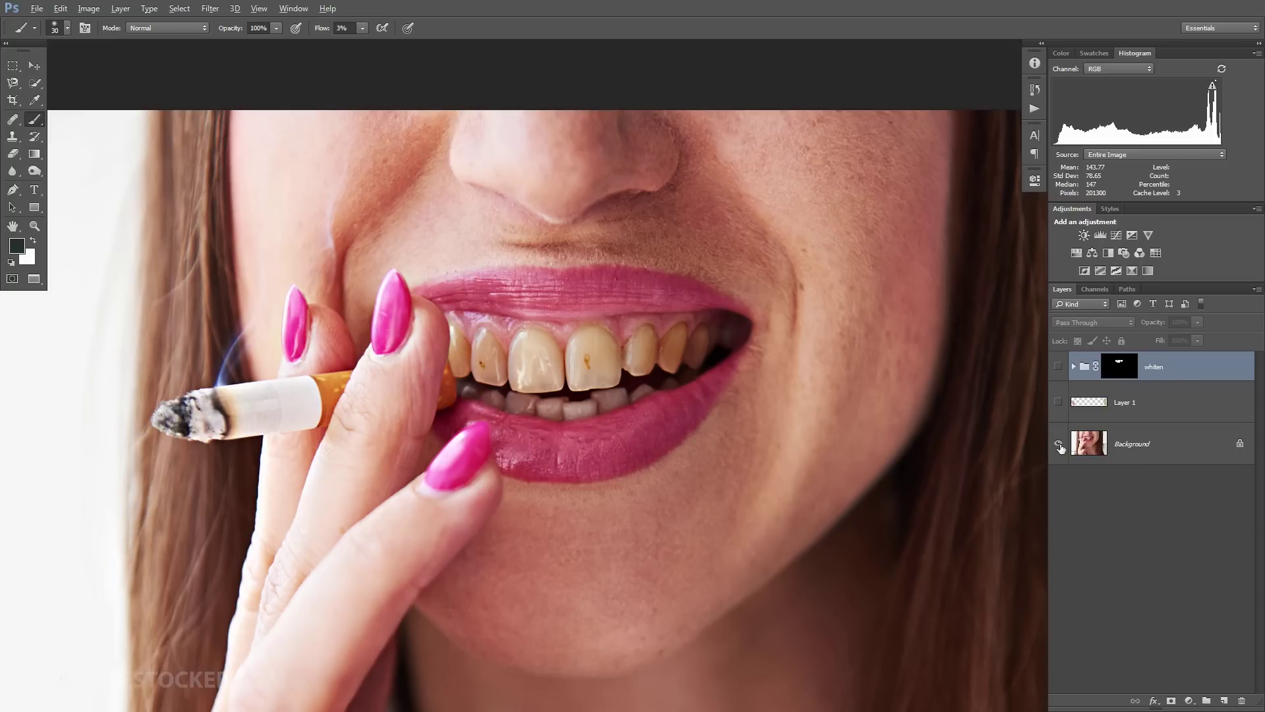
{"action": "left_click", "coordinate": [1059, 446], "text": "alt"}
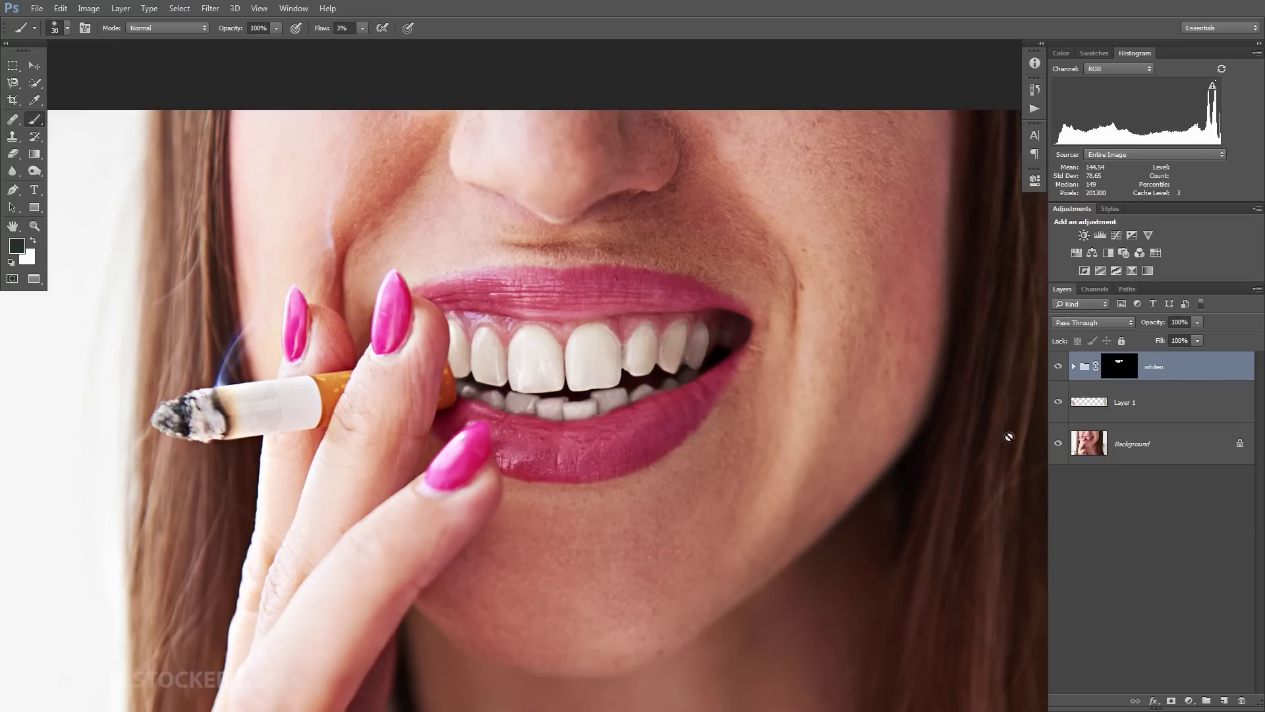
{"action": "mouse_move", "coordinate": [618, 361]}
{"action": "left_mouse_down"}
{"action": "mouse_move", "coordinate": [581, 364]}
{"action": "mouse_move", "coordinate": [627, 368]}
{"action": "left_mouse_up"}
{"action": "key", "text": "b"}
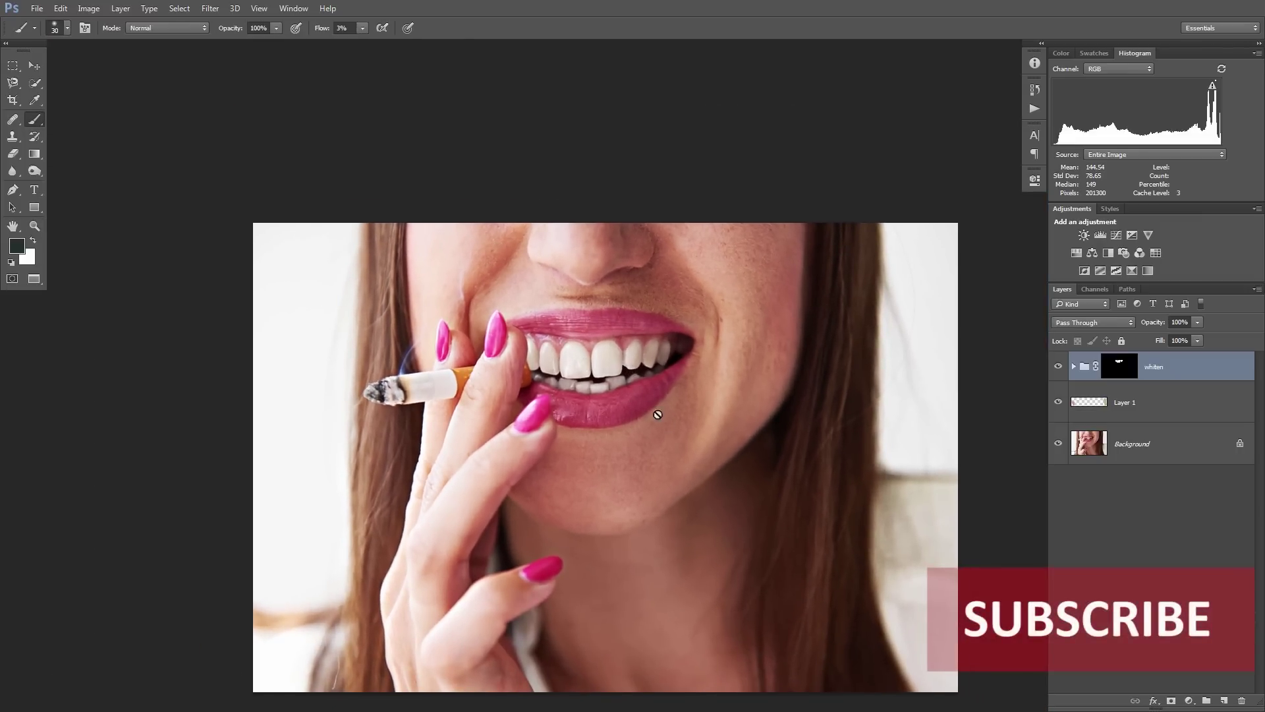
{"action": "left_click_drag", "start_coordinate": [644, 481], "coordinate": [597, 377]}
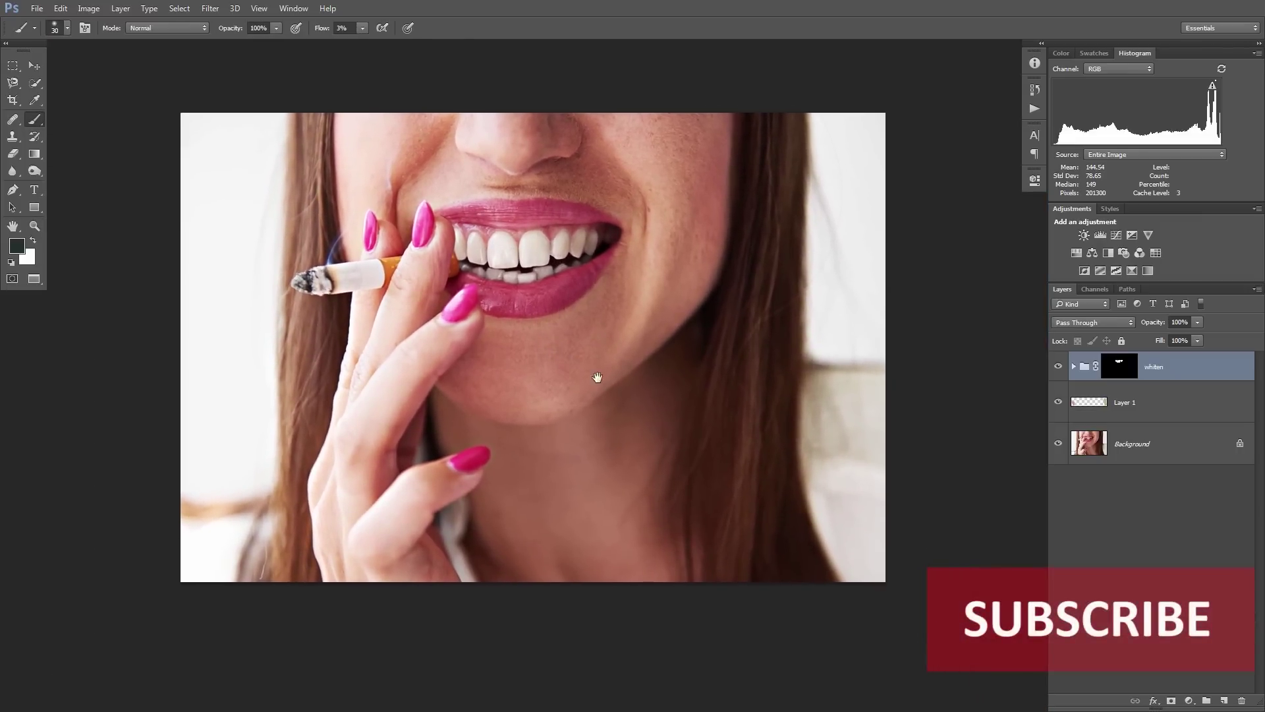